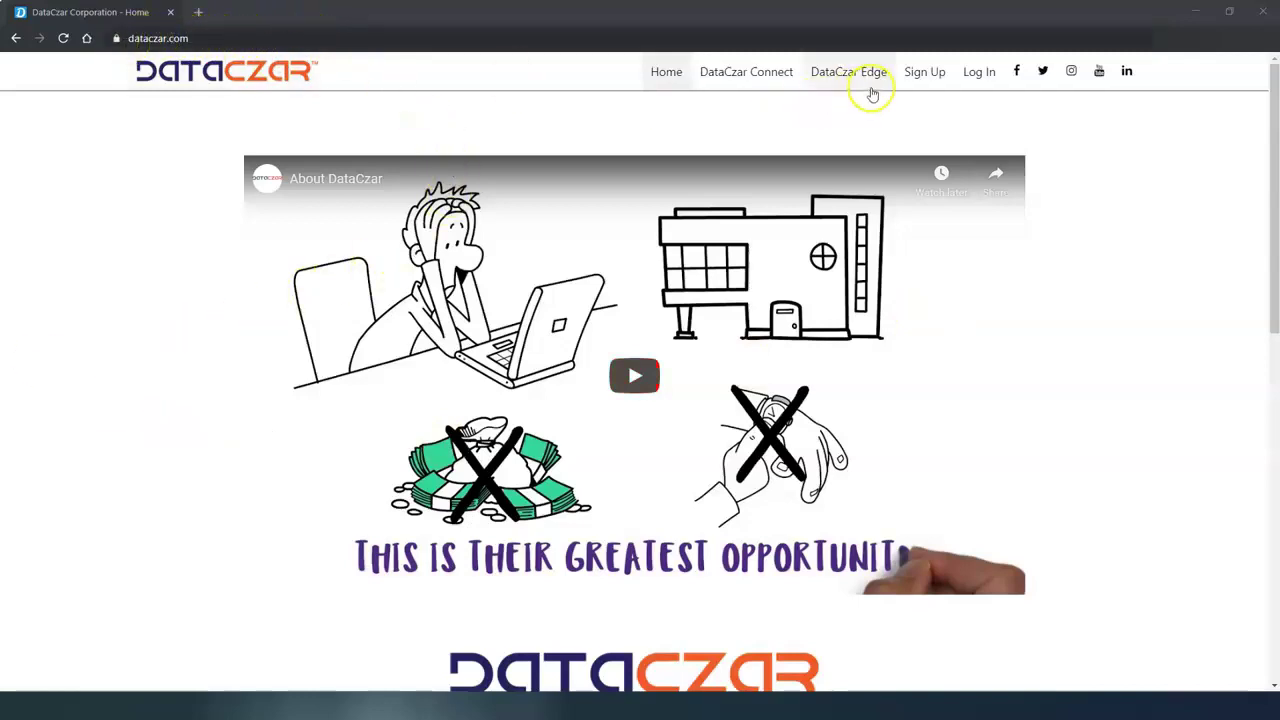
# - Sign in to DataCzar Connect with the saved e-mail address from autocomplete
pyautogui.click(972, 76)
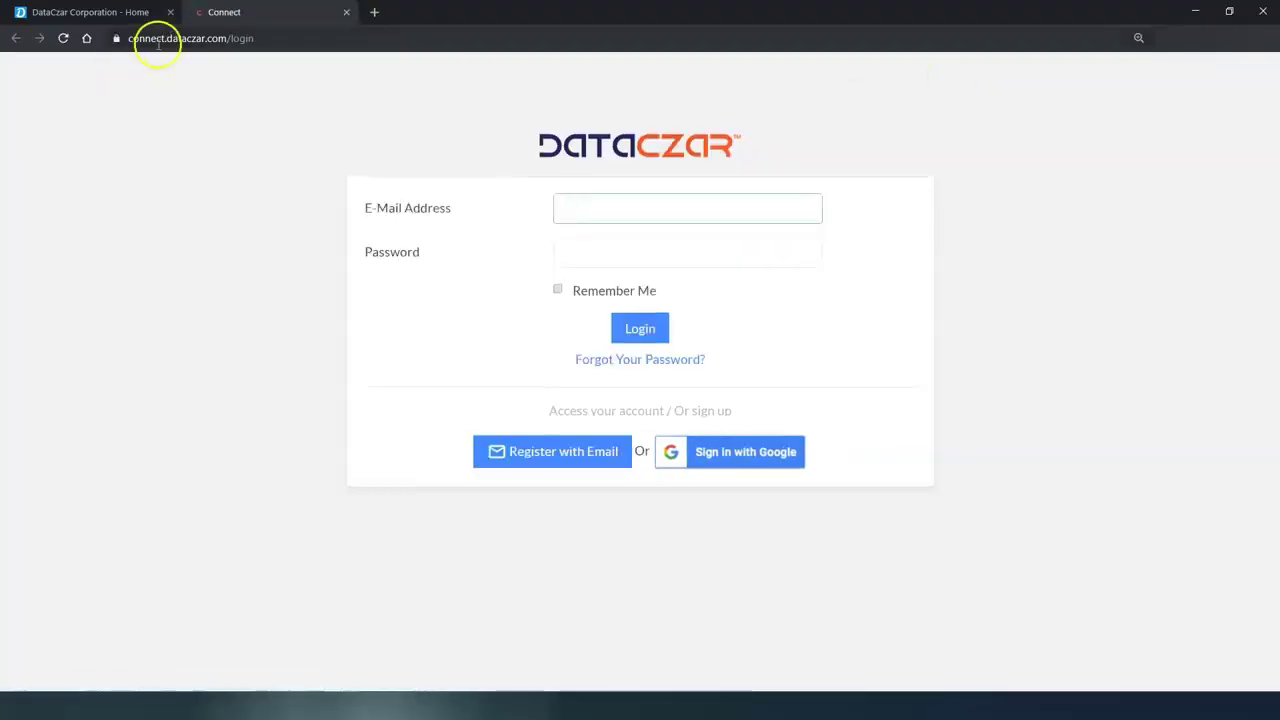
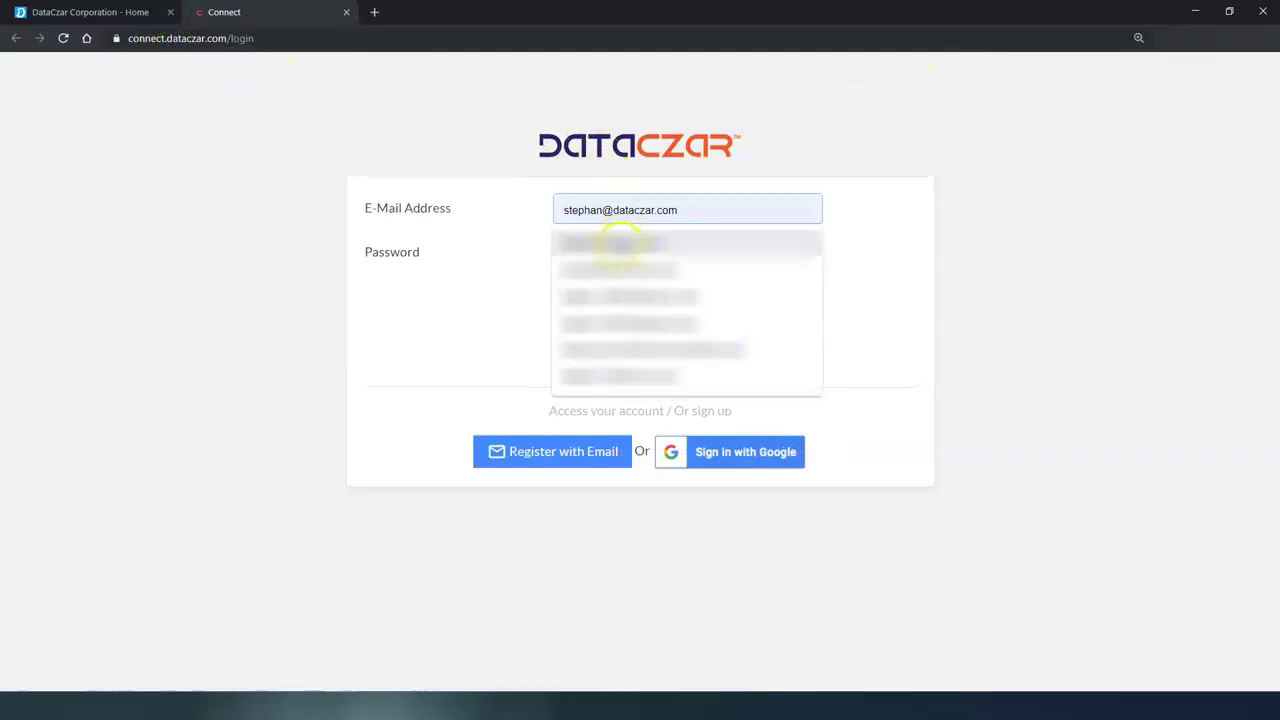
pyautogui.click(620, 243)
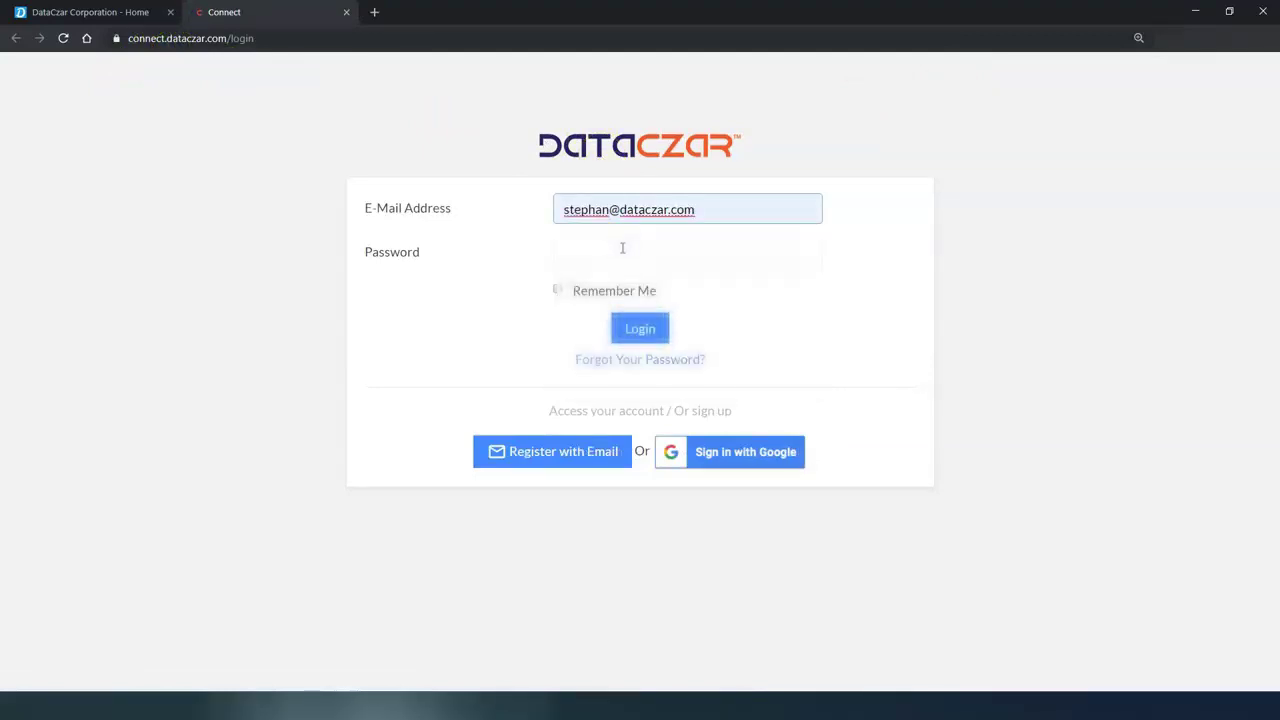
pyautogui.click(622, 250)
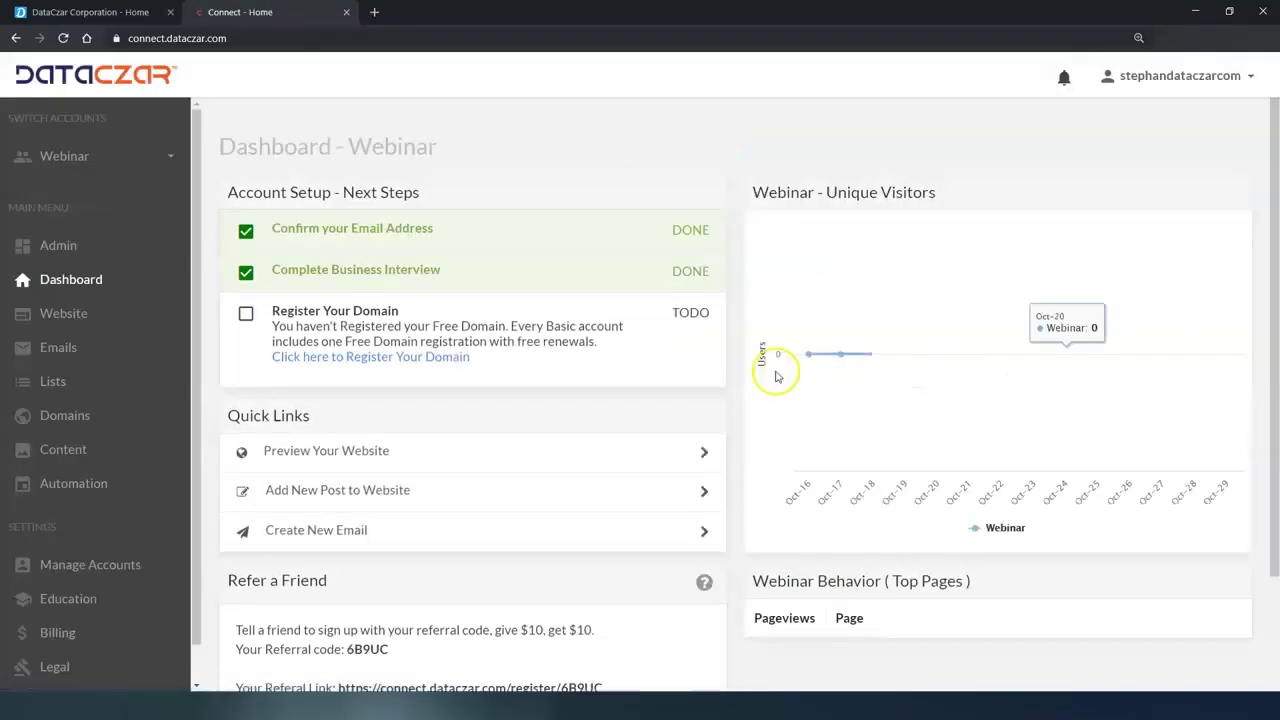
# - Close the DataCzar Corporation - Home tab, switch to full screen with F11, and open Content
pyautogui.click(169, 12)
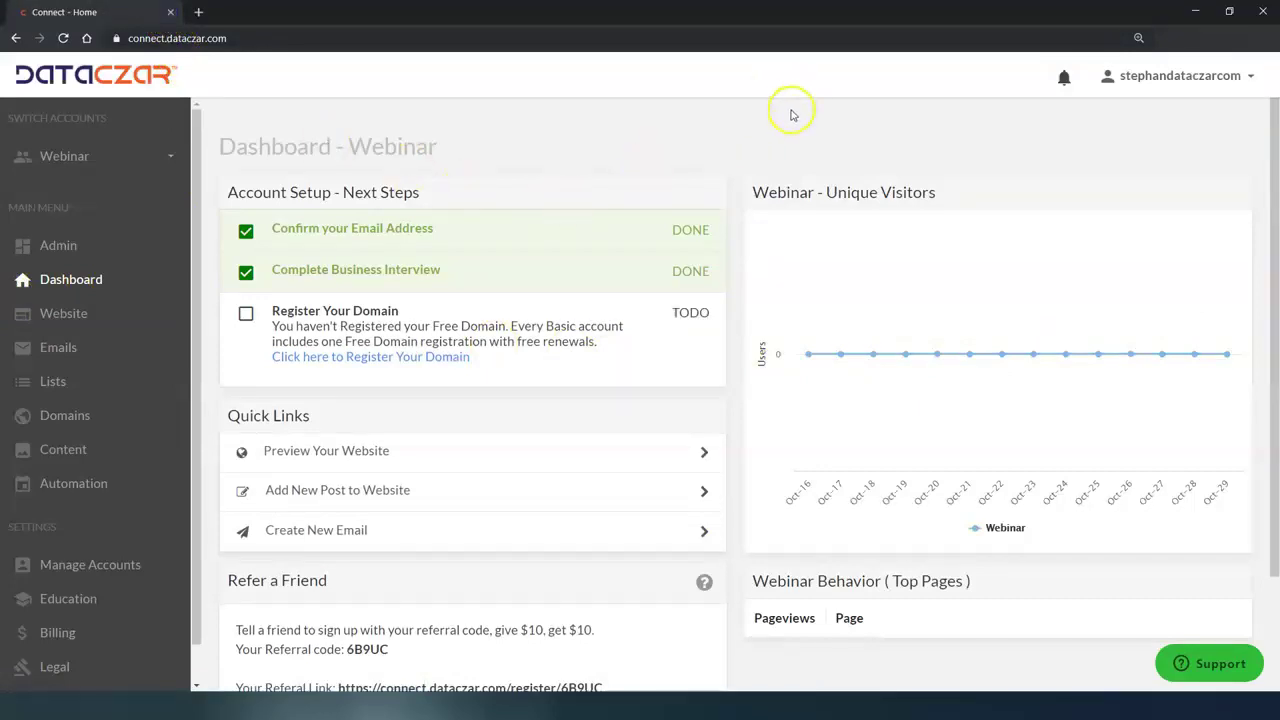
pyautogui.press('F11')
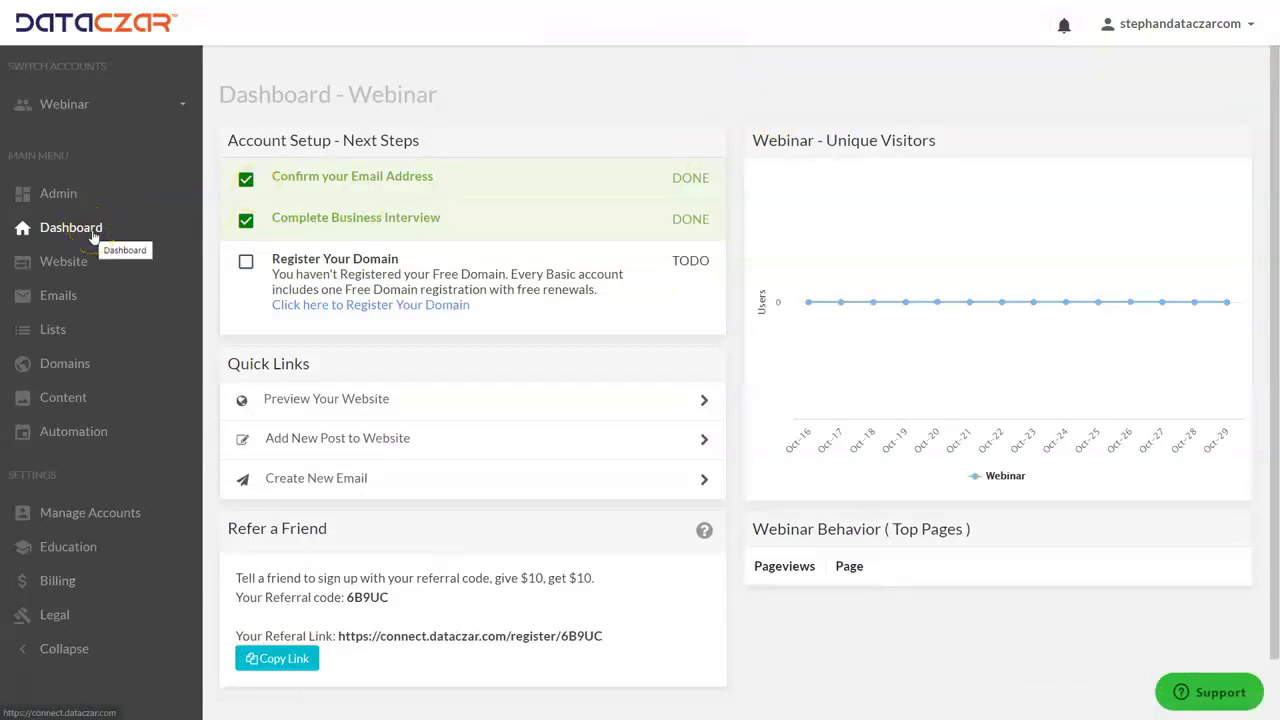
pyautogui.click(60, 400)
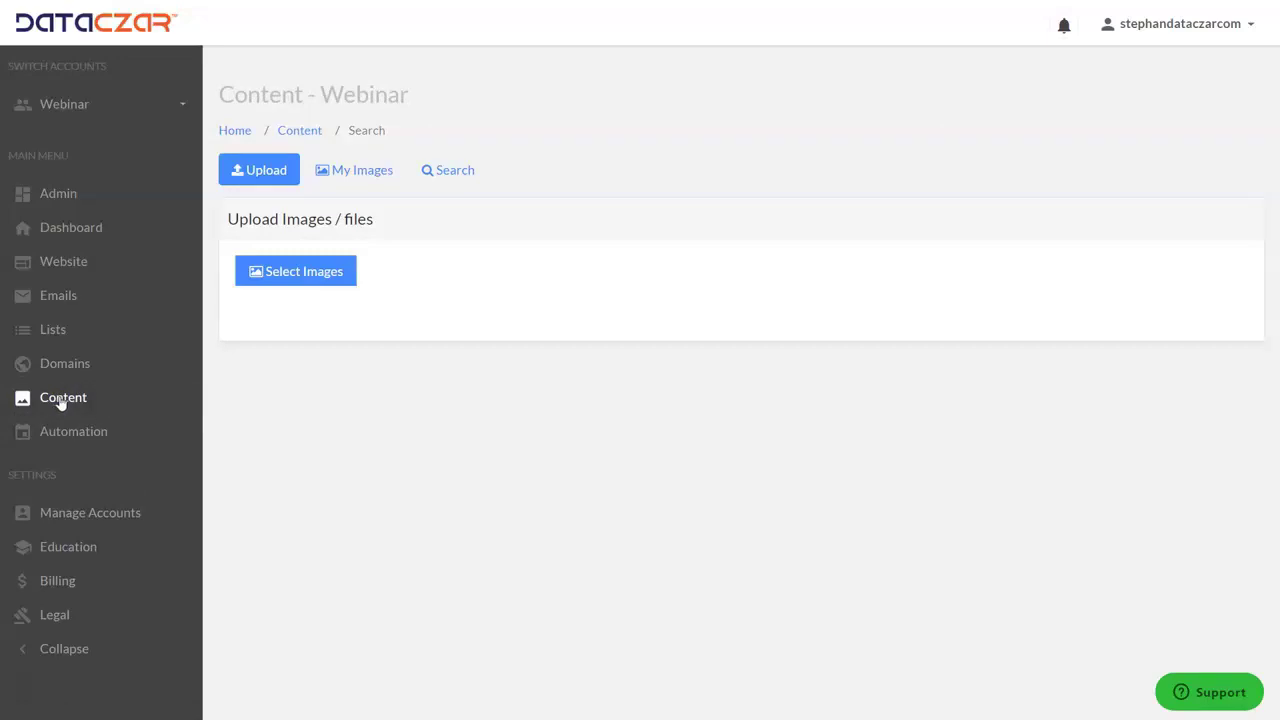
pyautogui.click(356, 171)
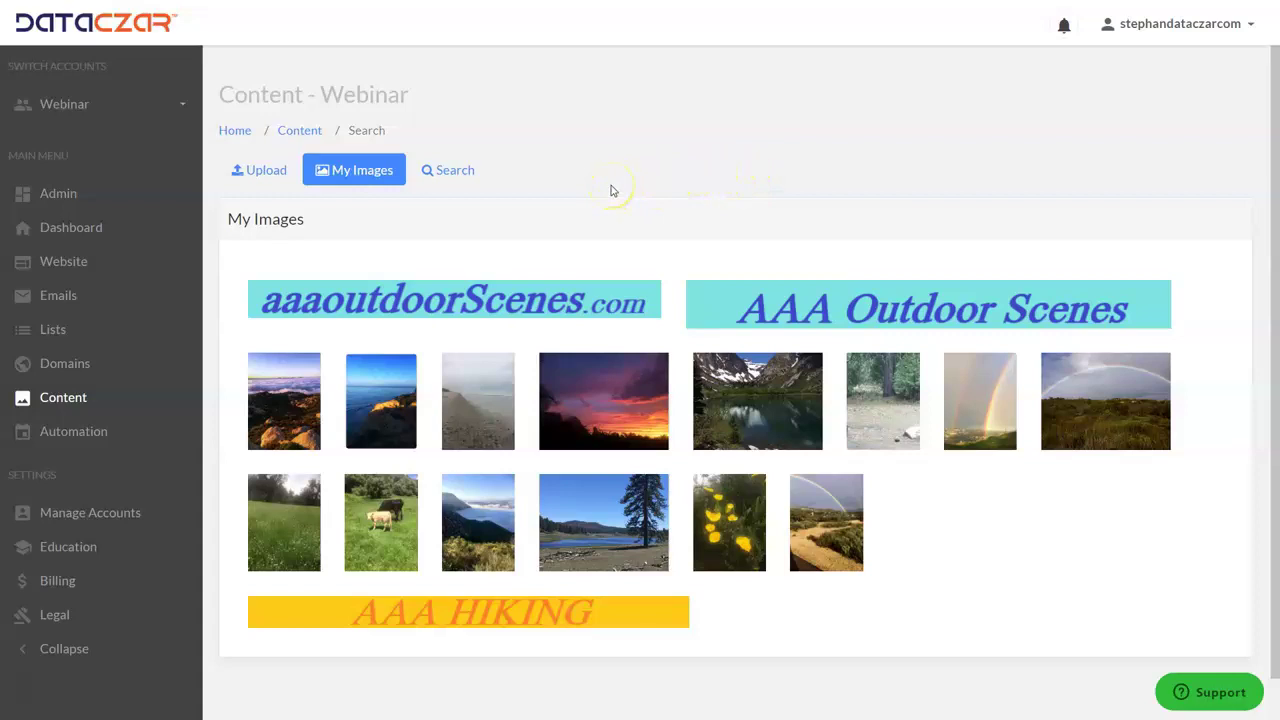
pyautogui.click(256, 172)
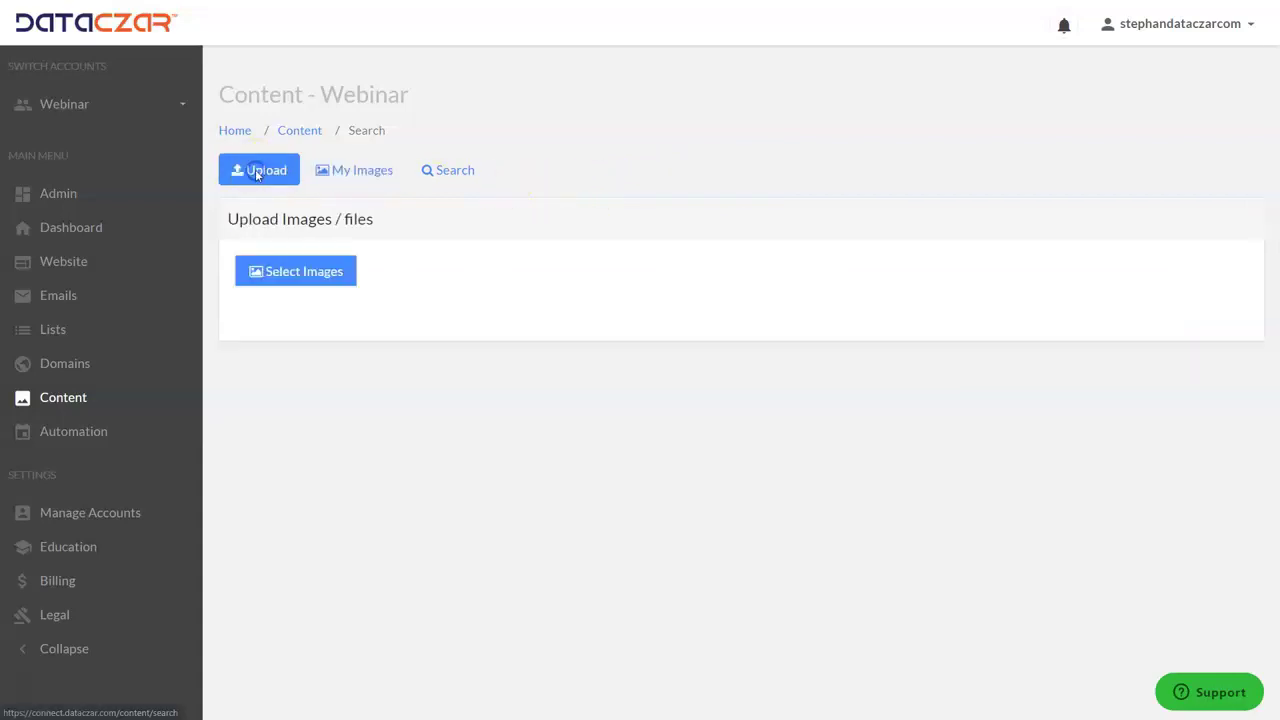
pyautogui.click(358, 172)
pyautogui.click(451, 170)
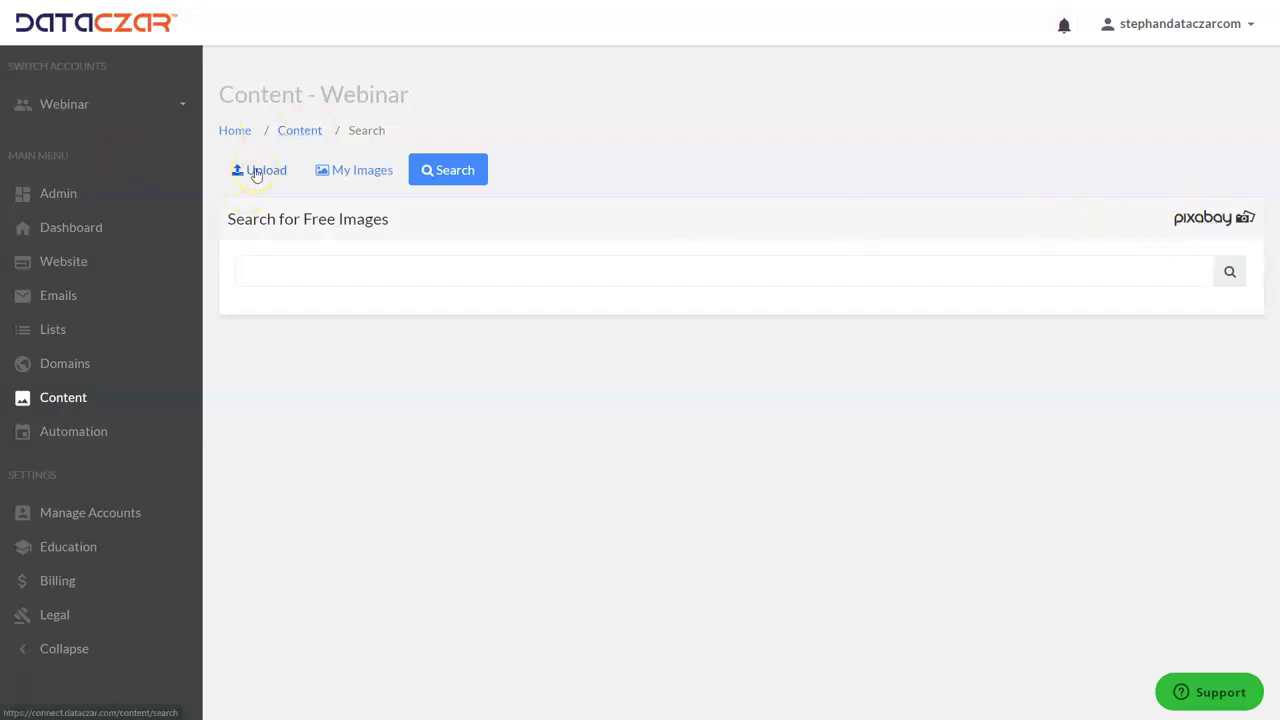
pyautogui.click(256, 172)
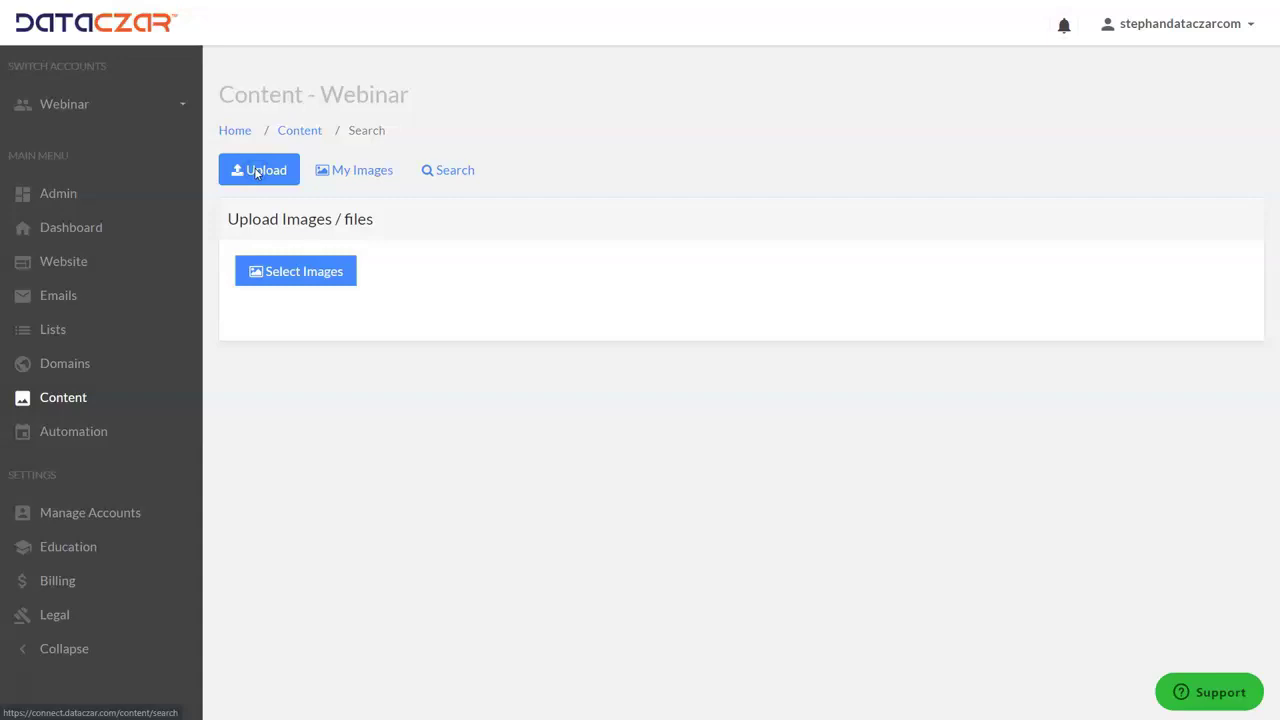
# - Upload aaa_Hawk_191028.jpg to My Images and return to the Upload panel
pyautogui.click(292, 278)
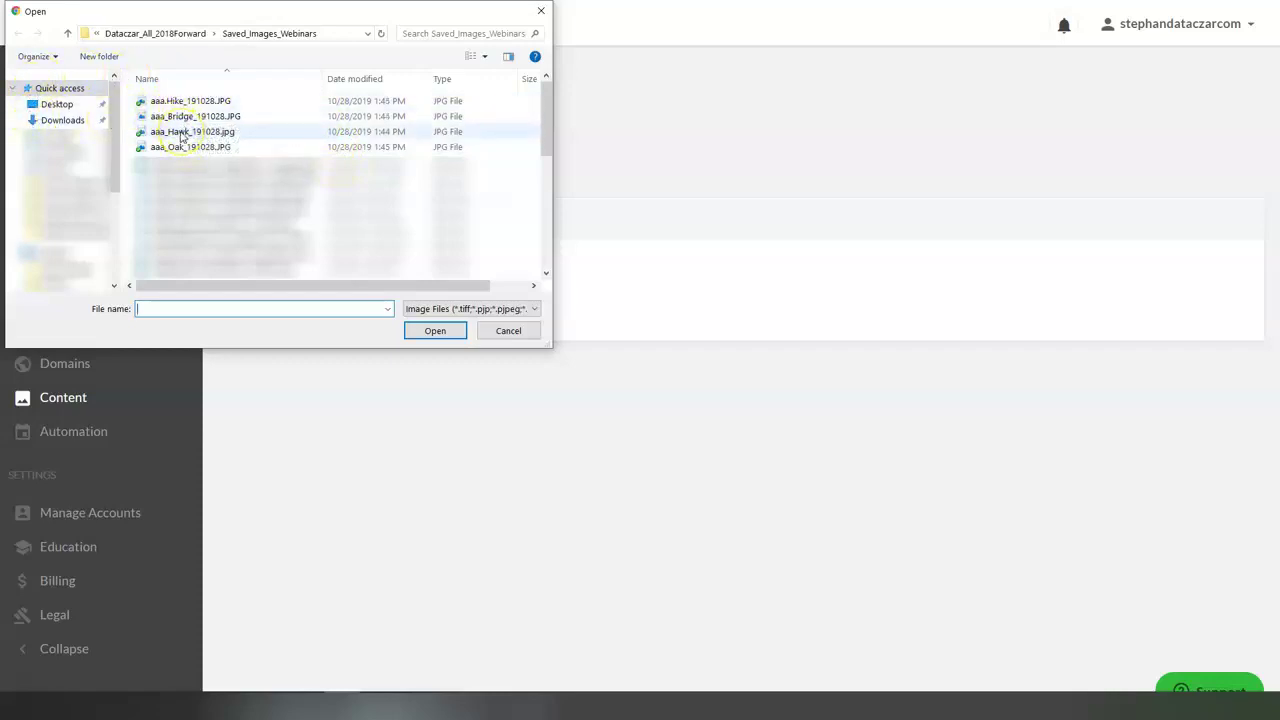
pyautogui.doubleClick(181, 134)
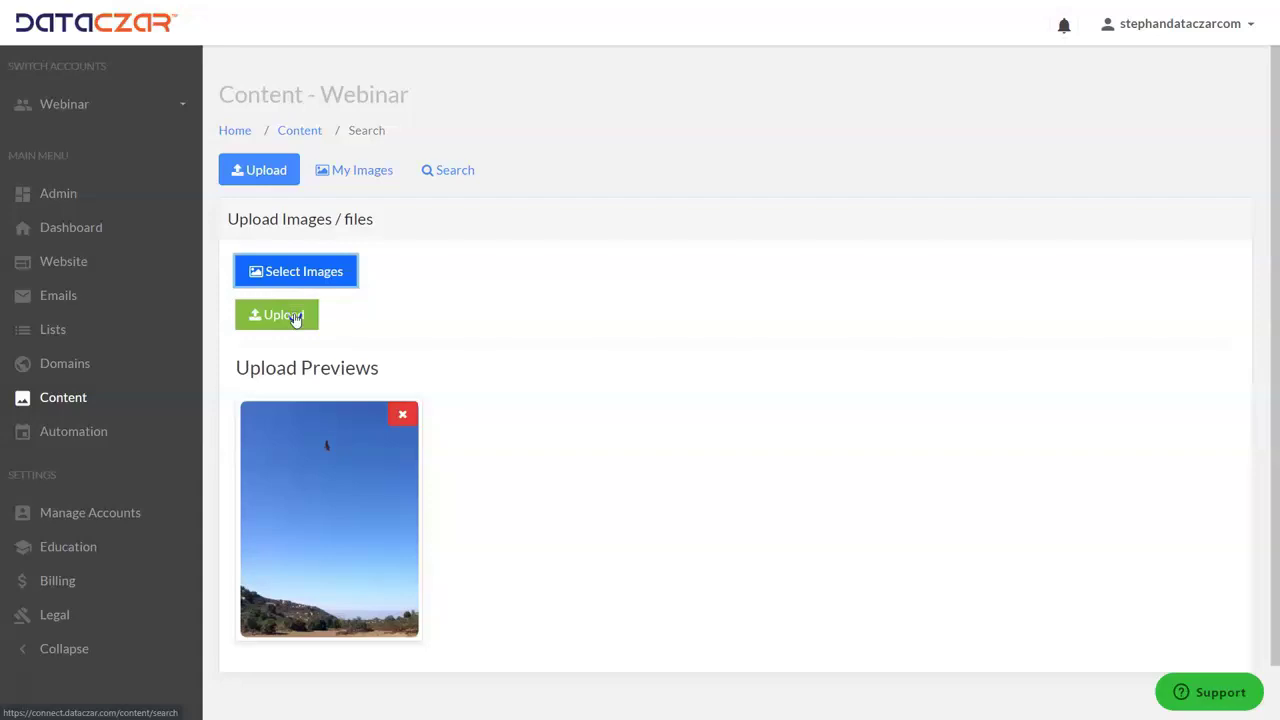
pyautogui.click(295, 316)
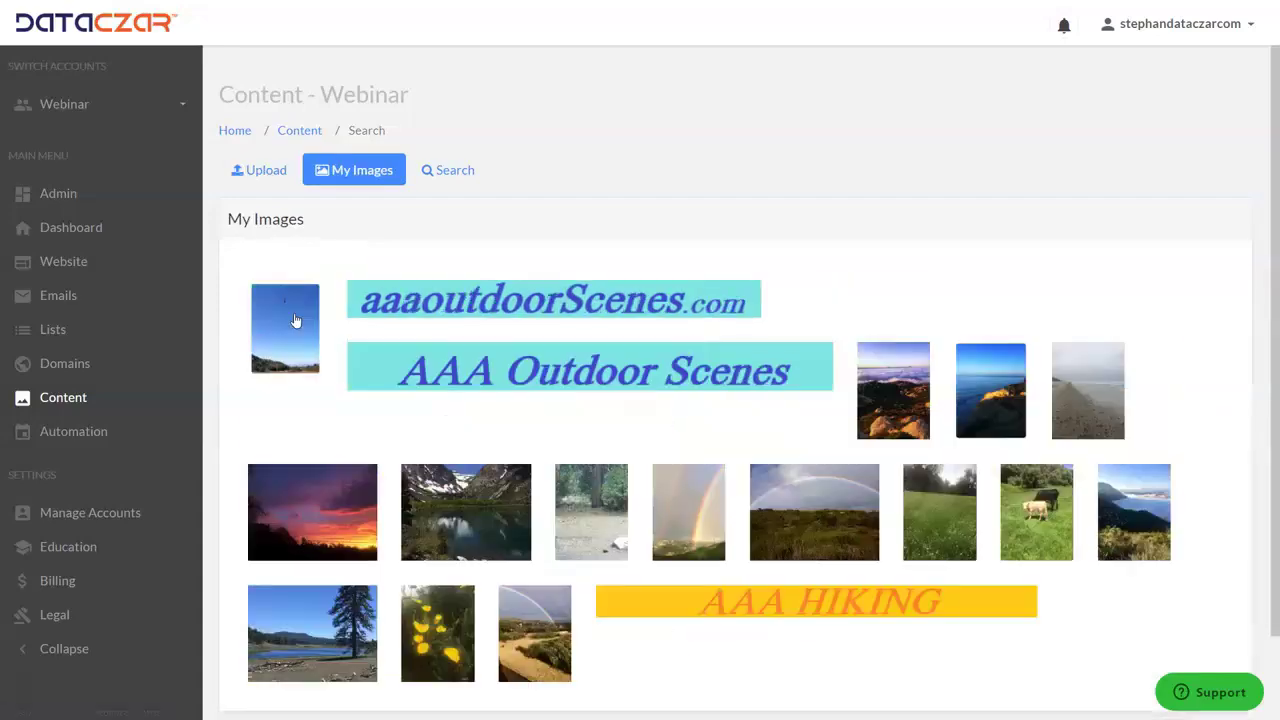
pyautogui.click(304, 321)
pyautogui.click(270, 172)
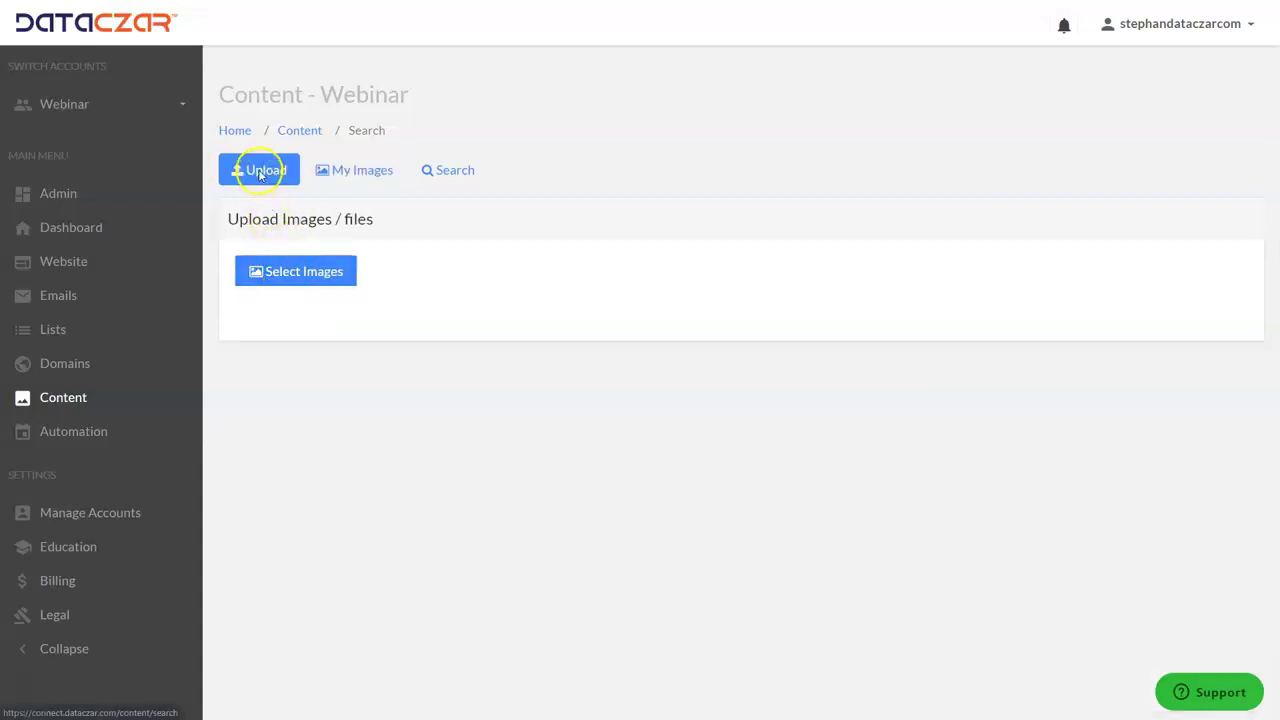
# - Upload aaa_Oak_191028.JPG from the computer into the My Images library
pyautogui.click(279, 274)
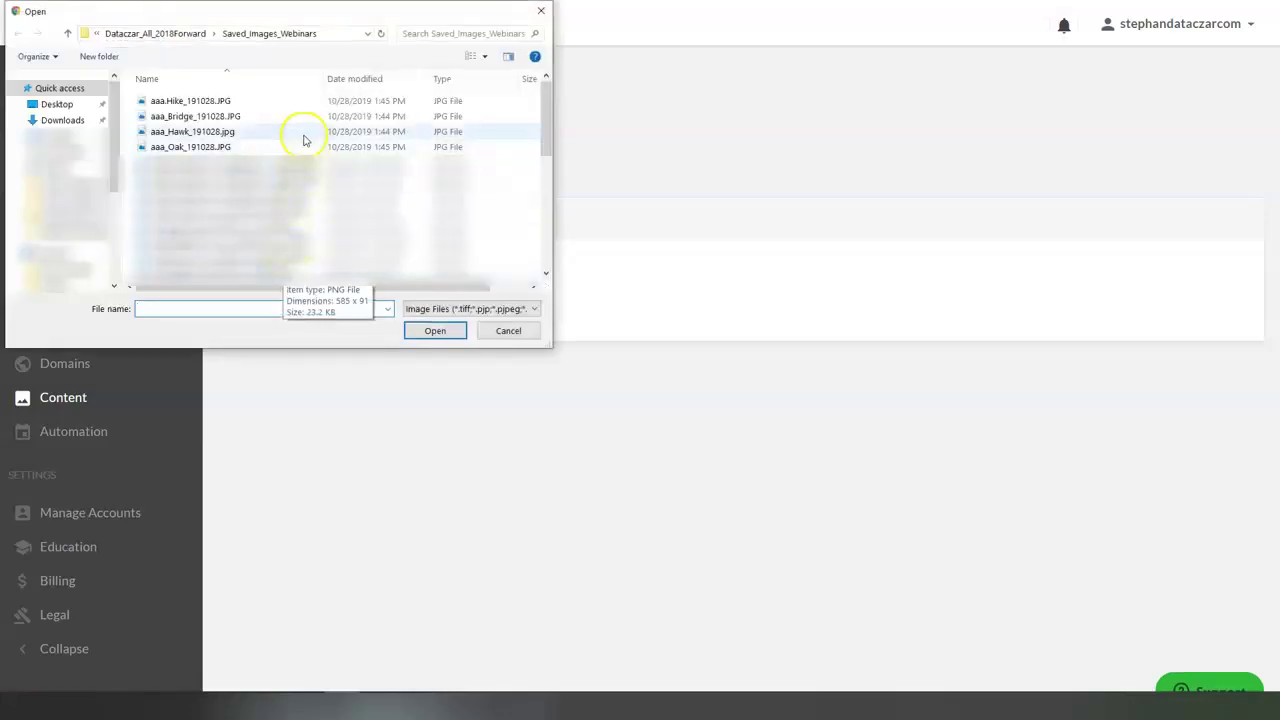
pyautogui.doubleClick(186, 148)
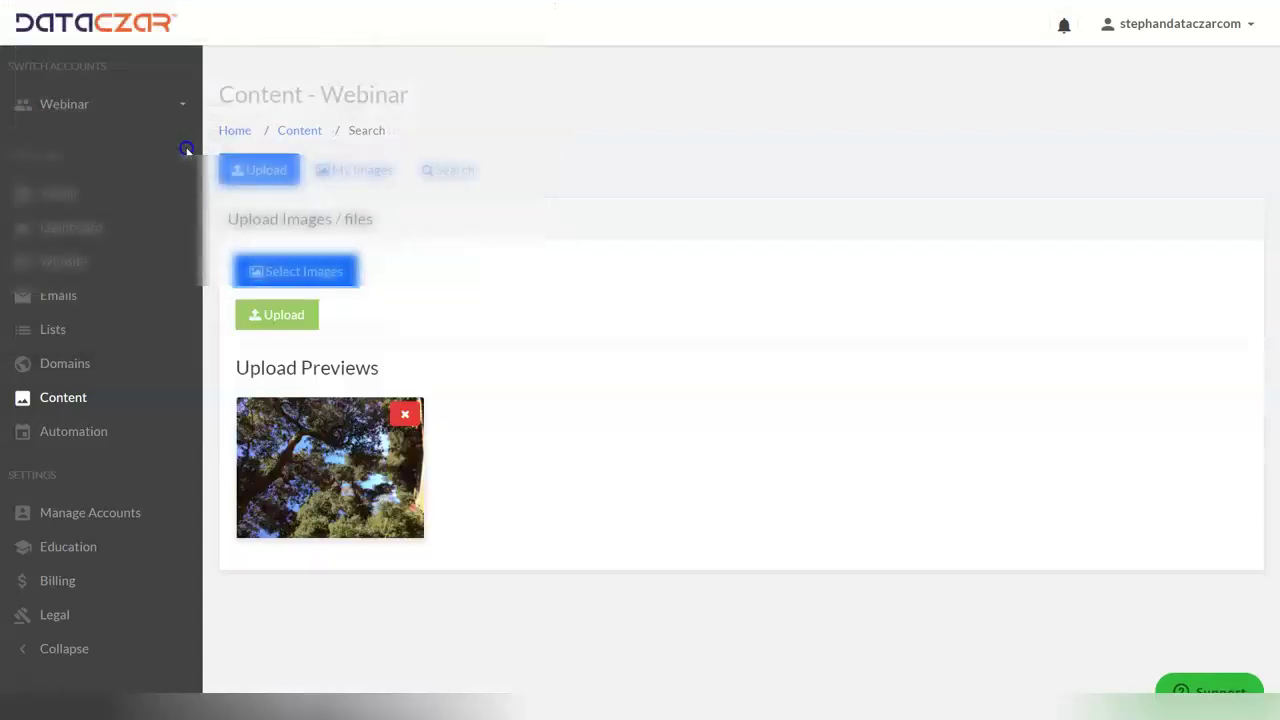
pyautogui.click(292, 318)
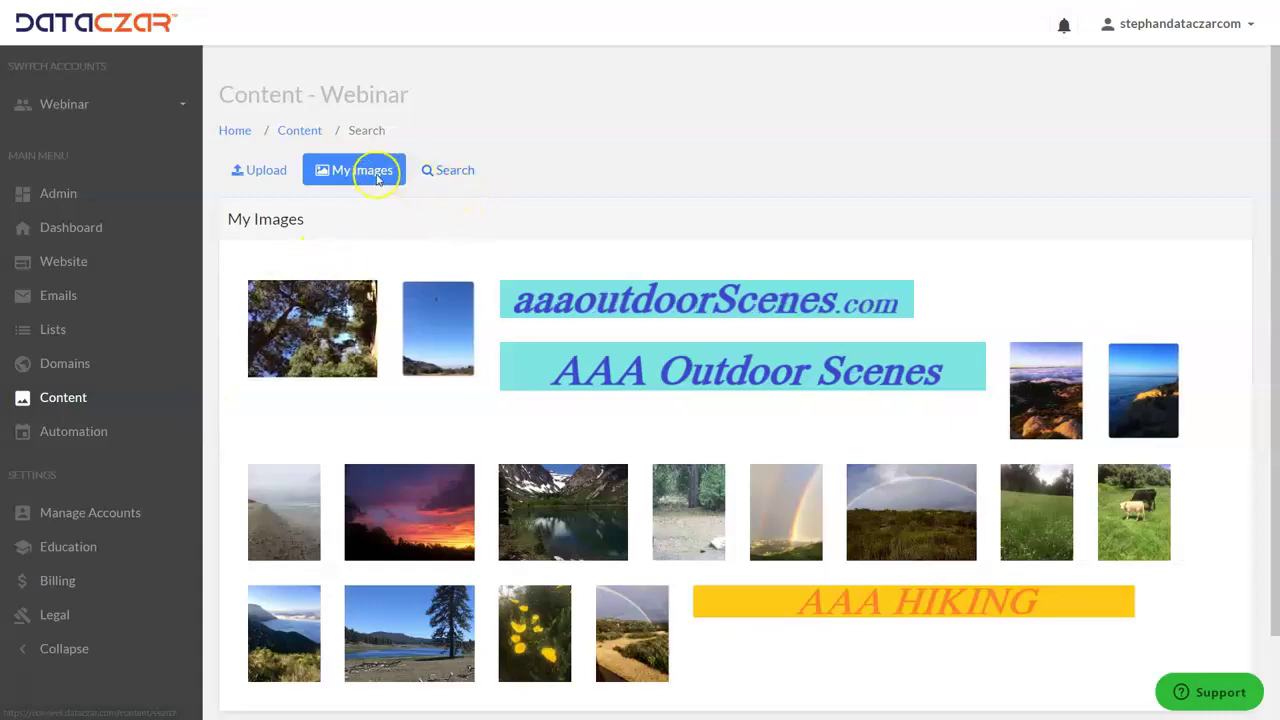
pyautogui.click(265, 175)
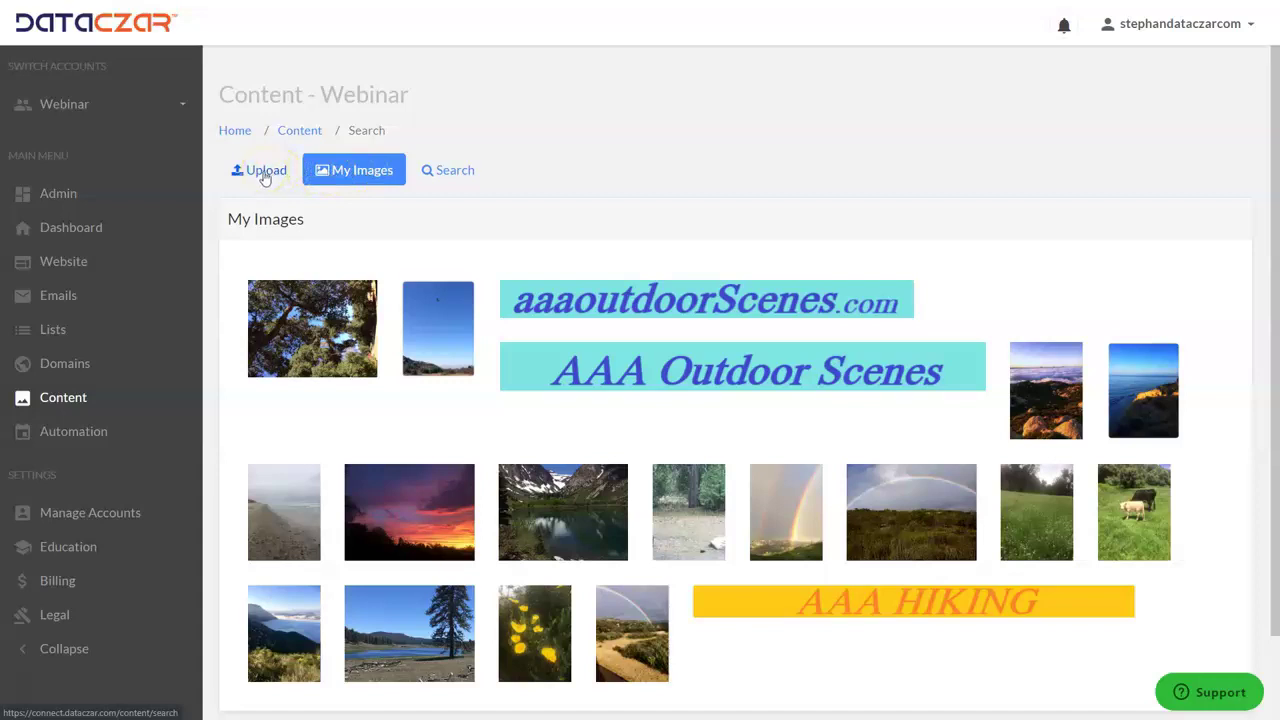
# - Search Pixabay for 'mountain stream' and save the tall waterfall photo to My Images
pyautogui.click(455, 171)
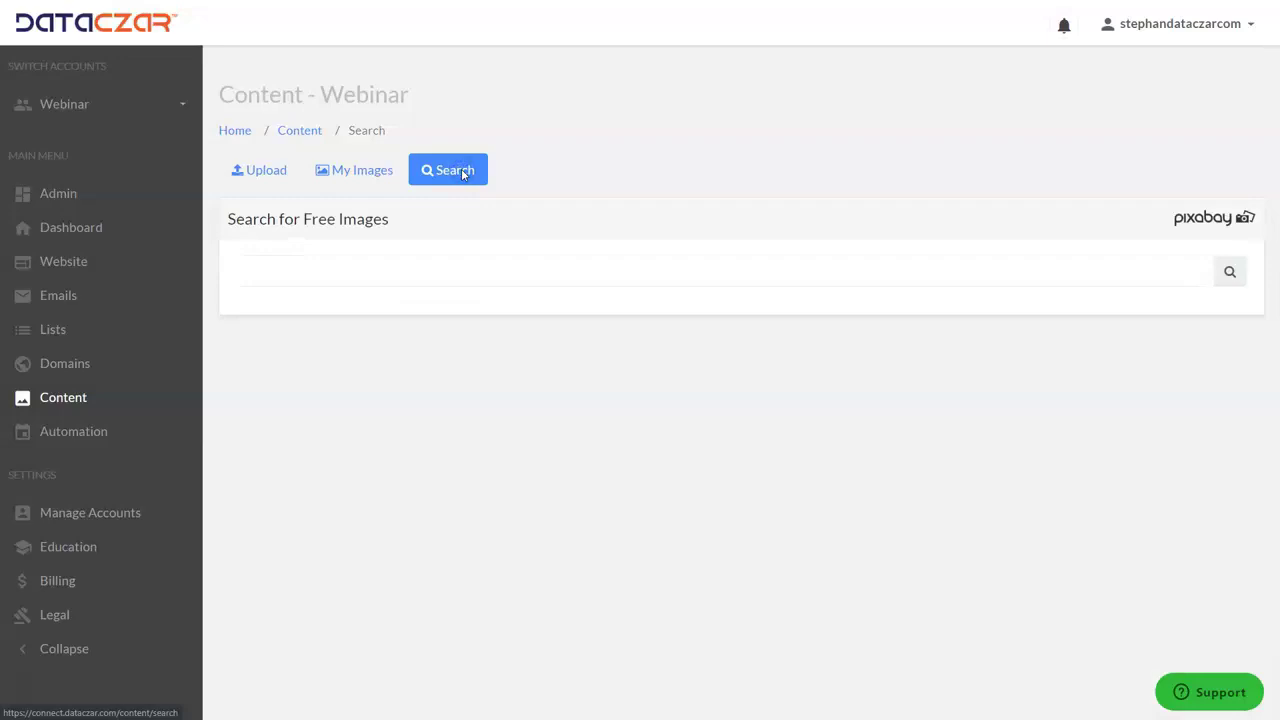
pyautogui.click(297, 272)
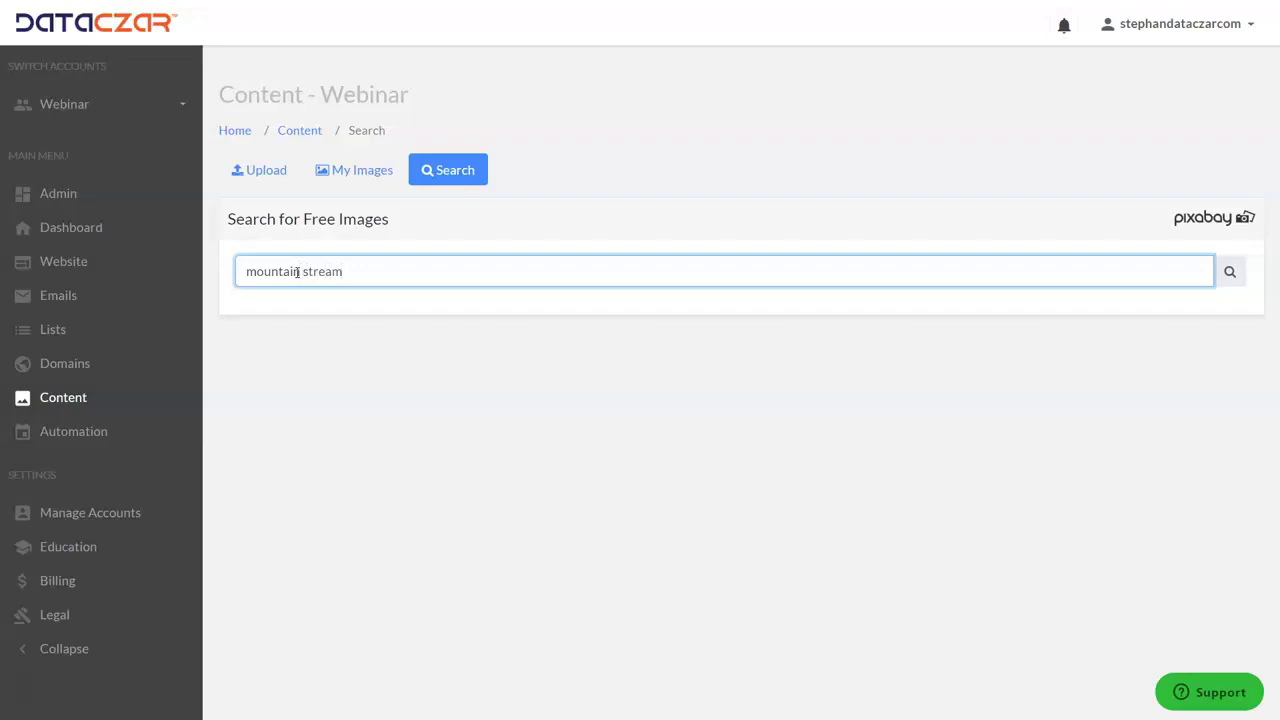
pyautogui.press('Return')
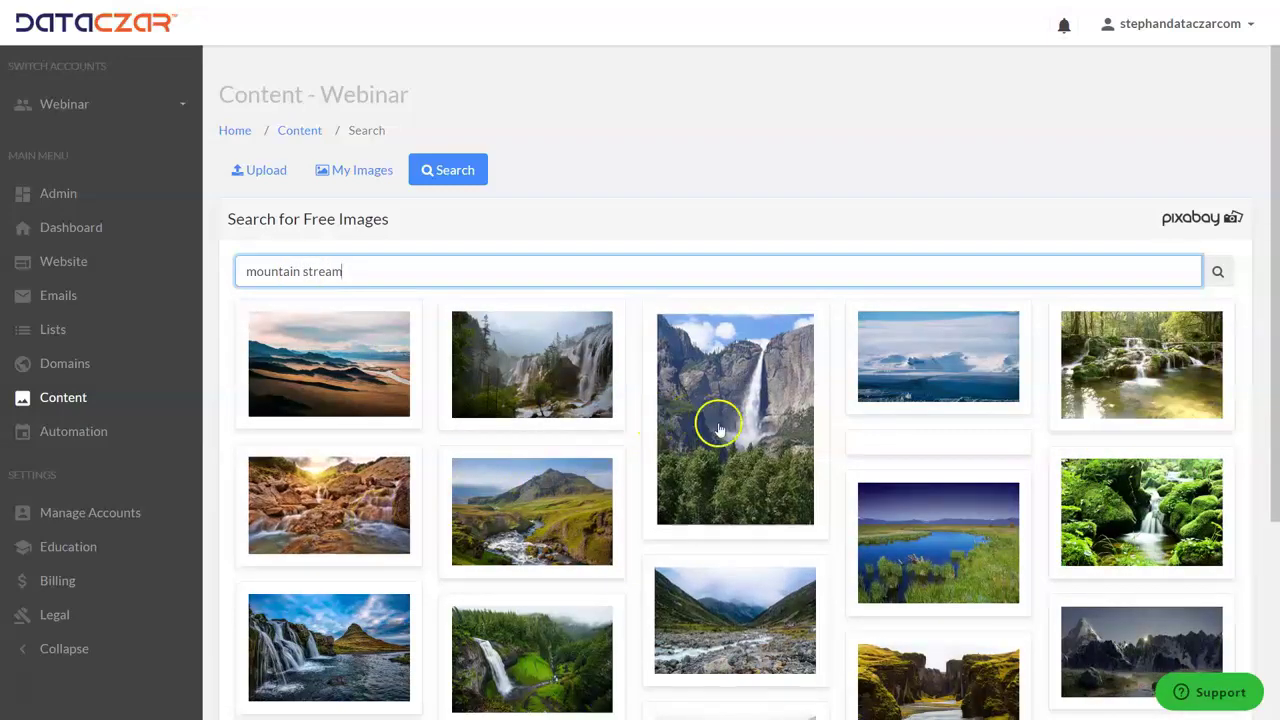
pyautogui.click(771, 384)
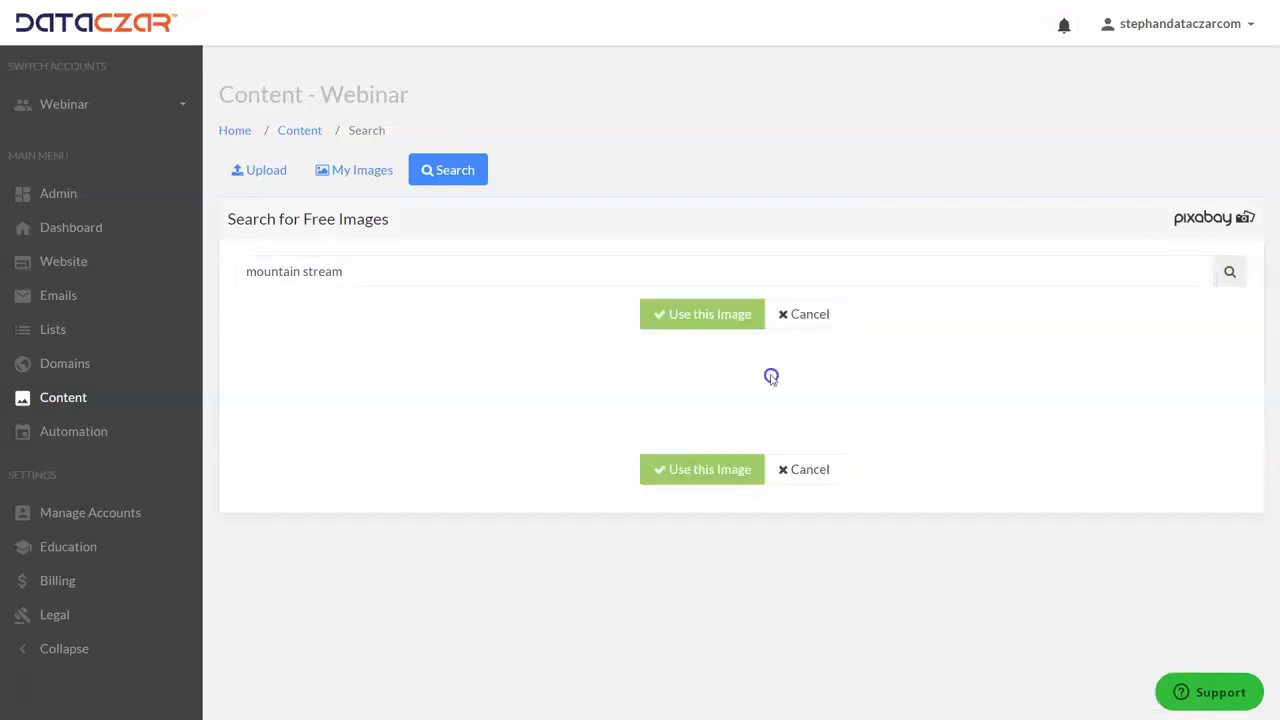
pyautogui.click(688, 314)
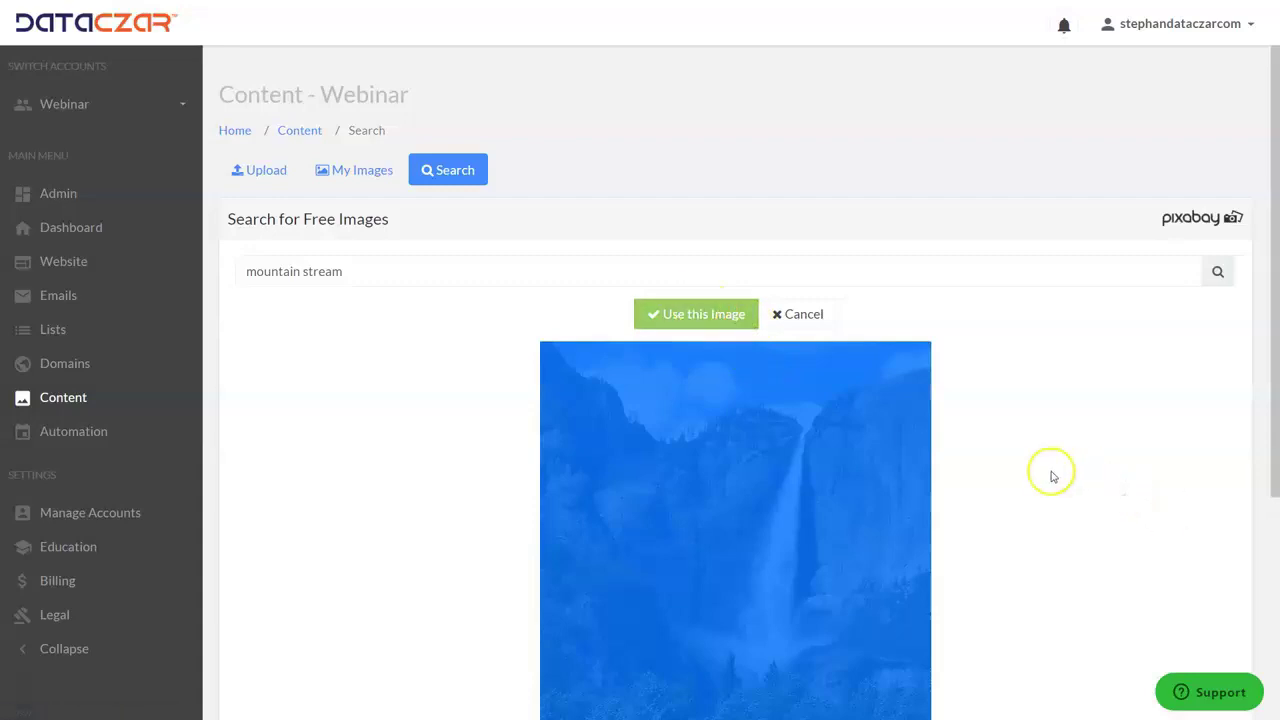
pyautogui.click(1016, 468)
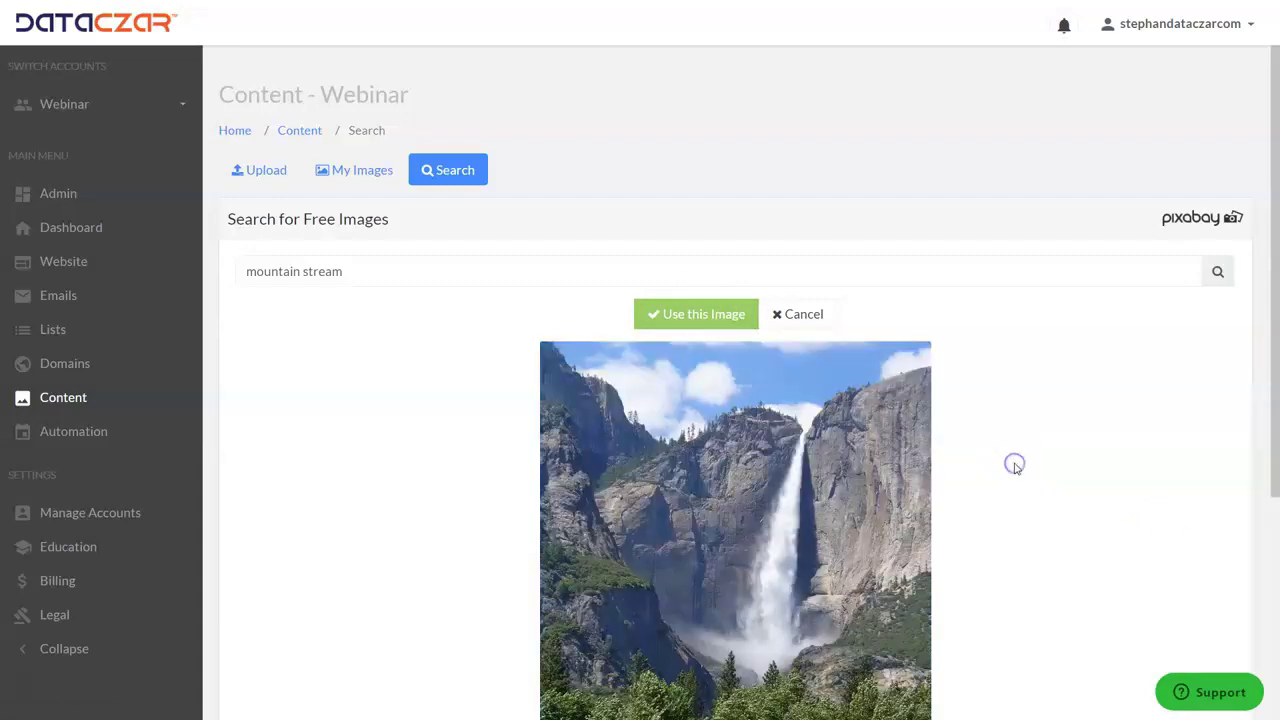
pyautogui.click(707, 316)
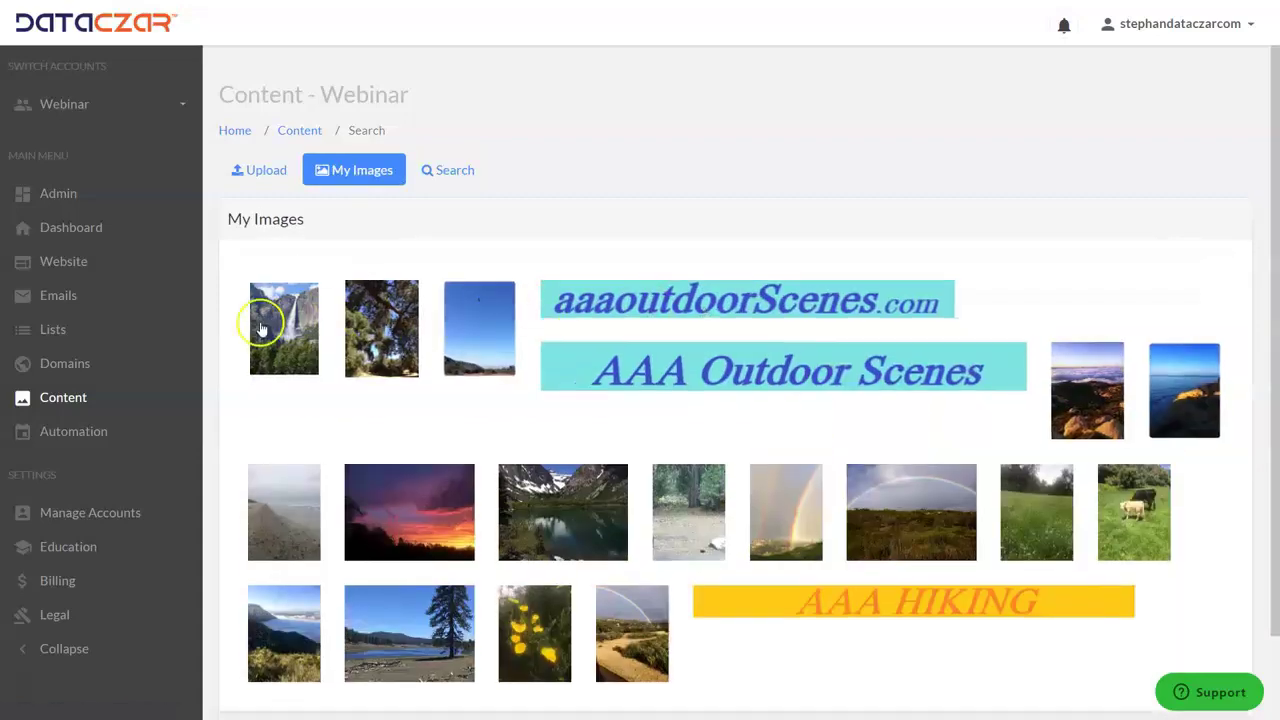
# - Search Pixabay for 'mountain lion' and save the cougar photo to My Images
pyautogui.click(453, 175)
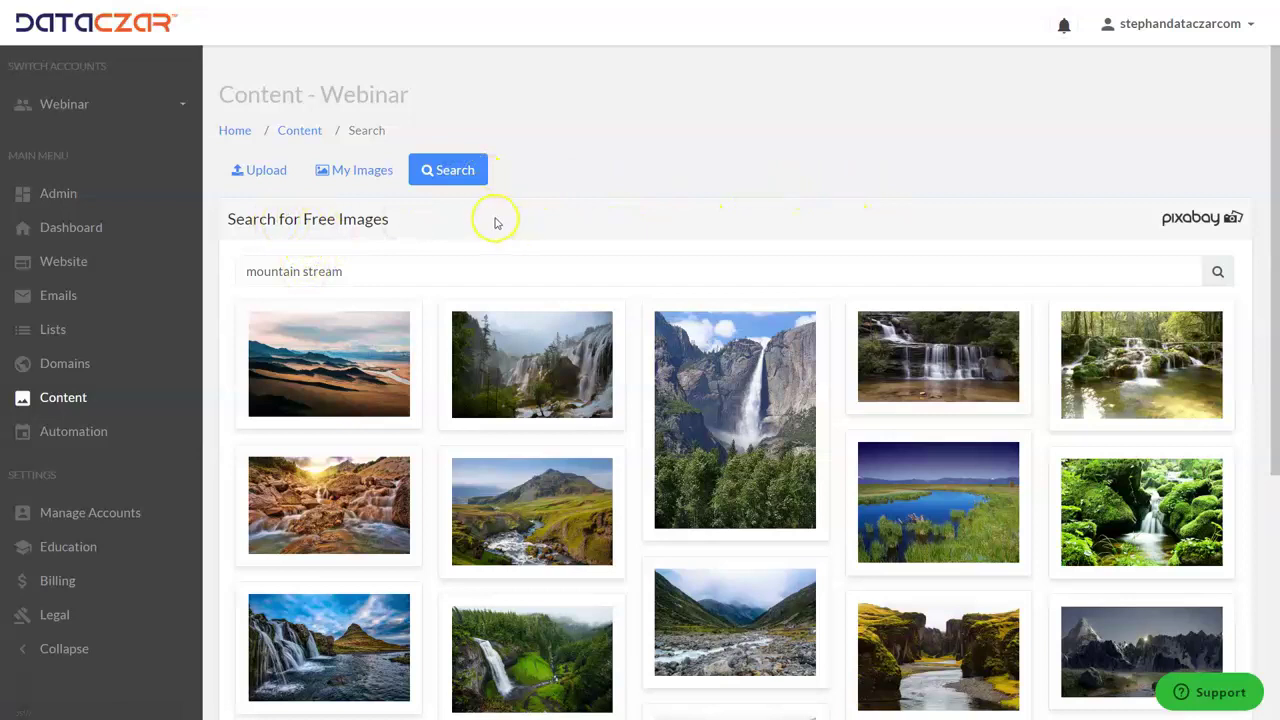
pyautogui.click(354, 270)
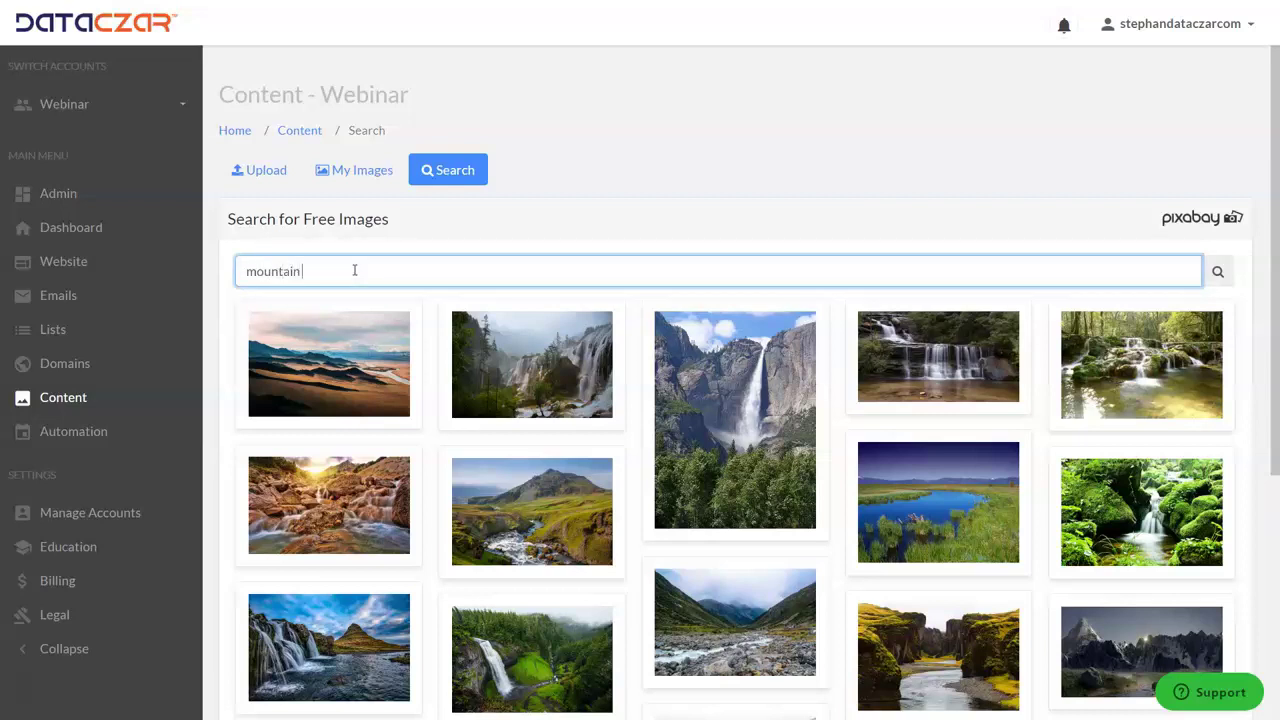
pyautogui.press('Return')
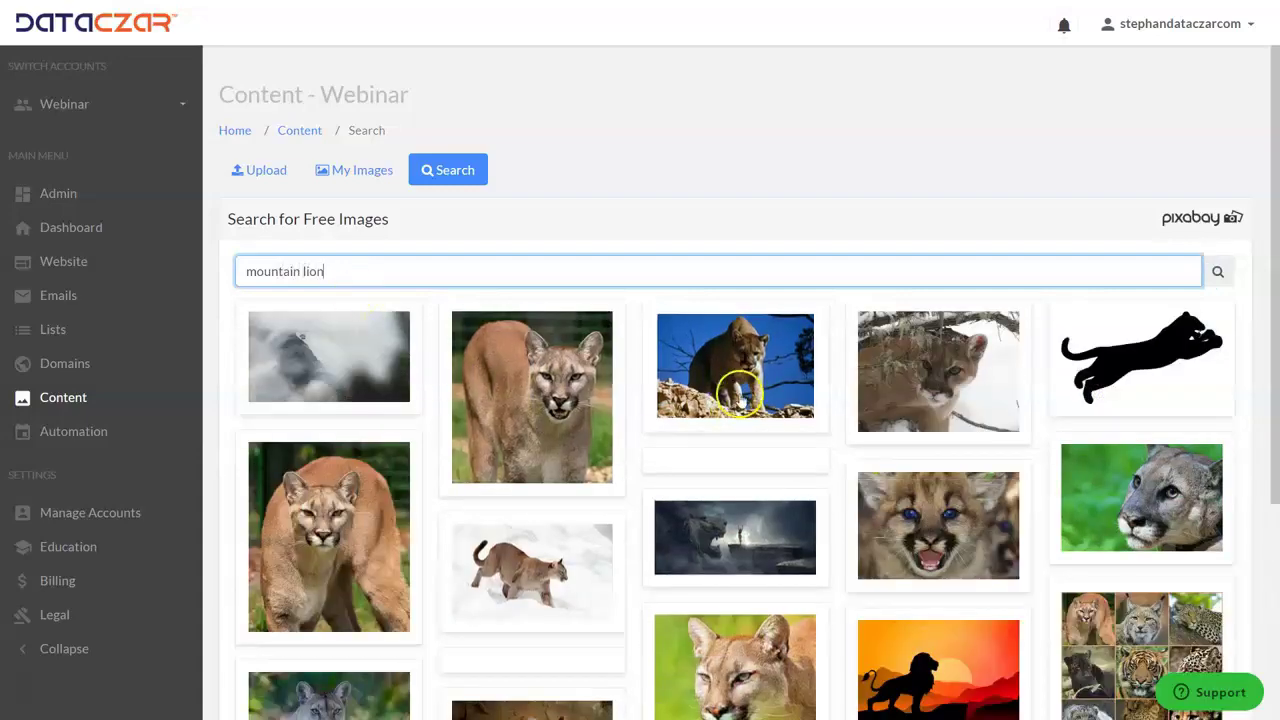
pyautogui.click(520, 412)
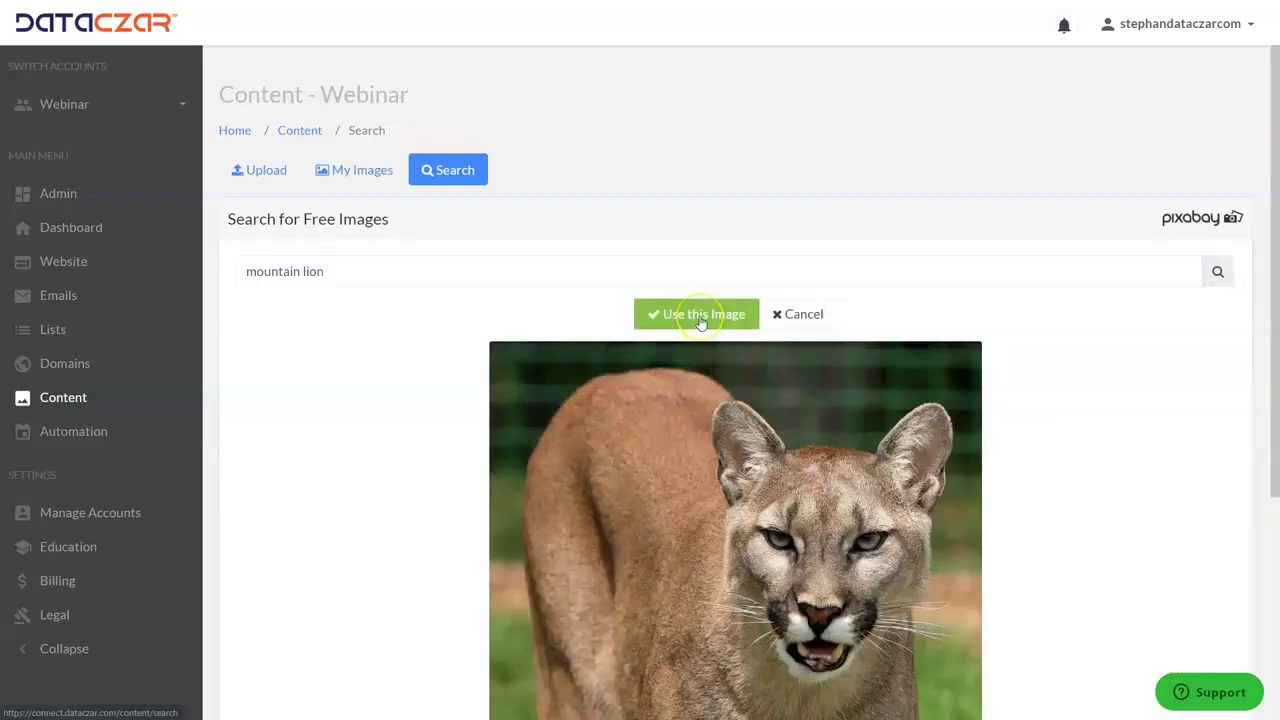
pyautogui.click(700, 318)
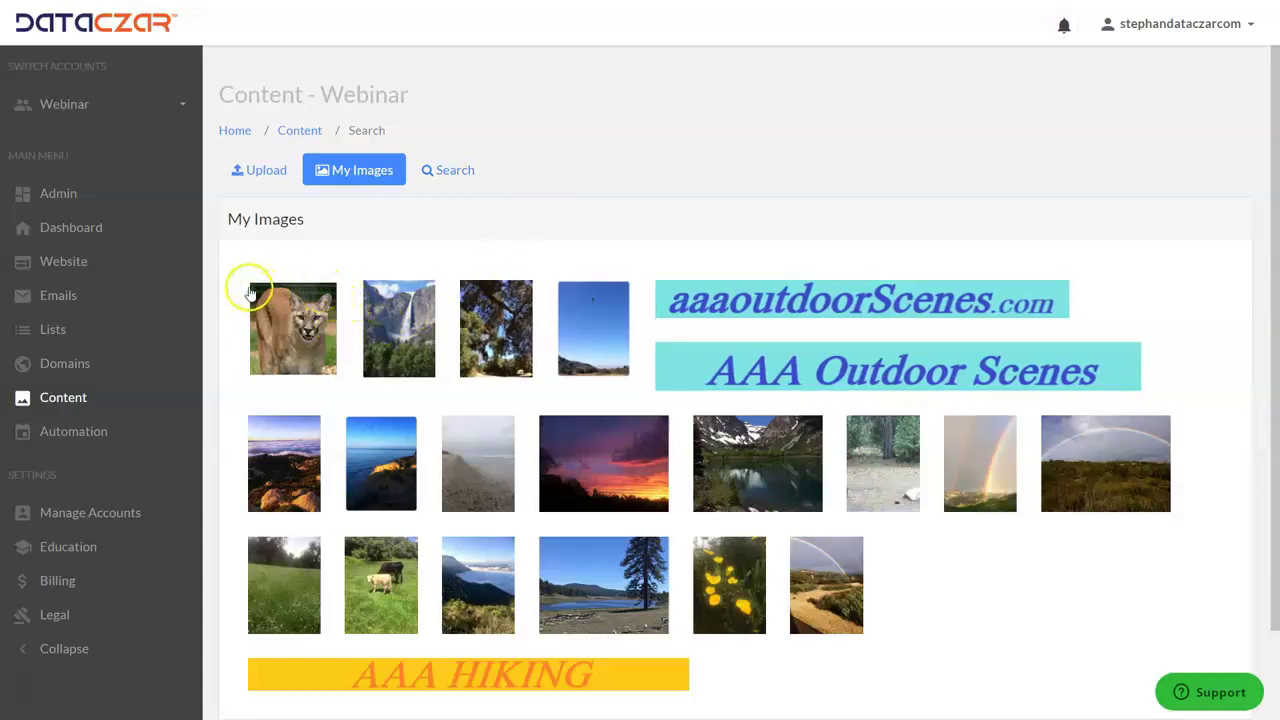
# - Browse the Education page down to the 'How to Add Multiple Pictures to a Page or Post' video
pyautogui.click(70, 551)
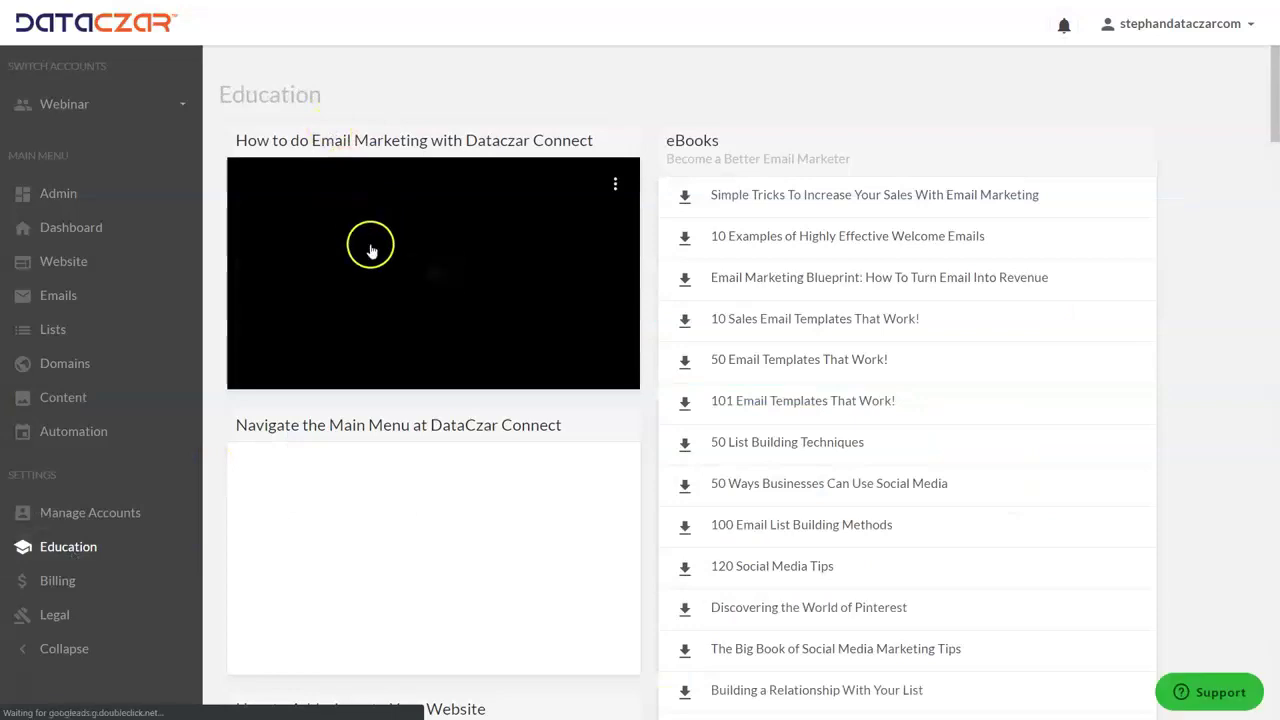
pyautogui.scroll(-3, 370, 252)
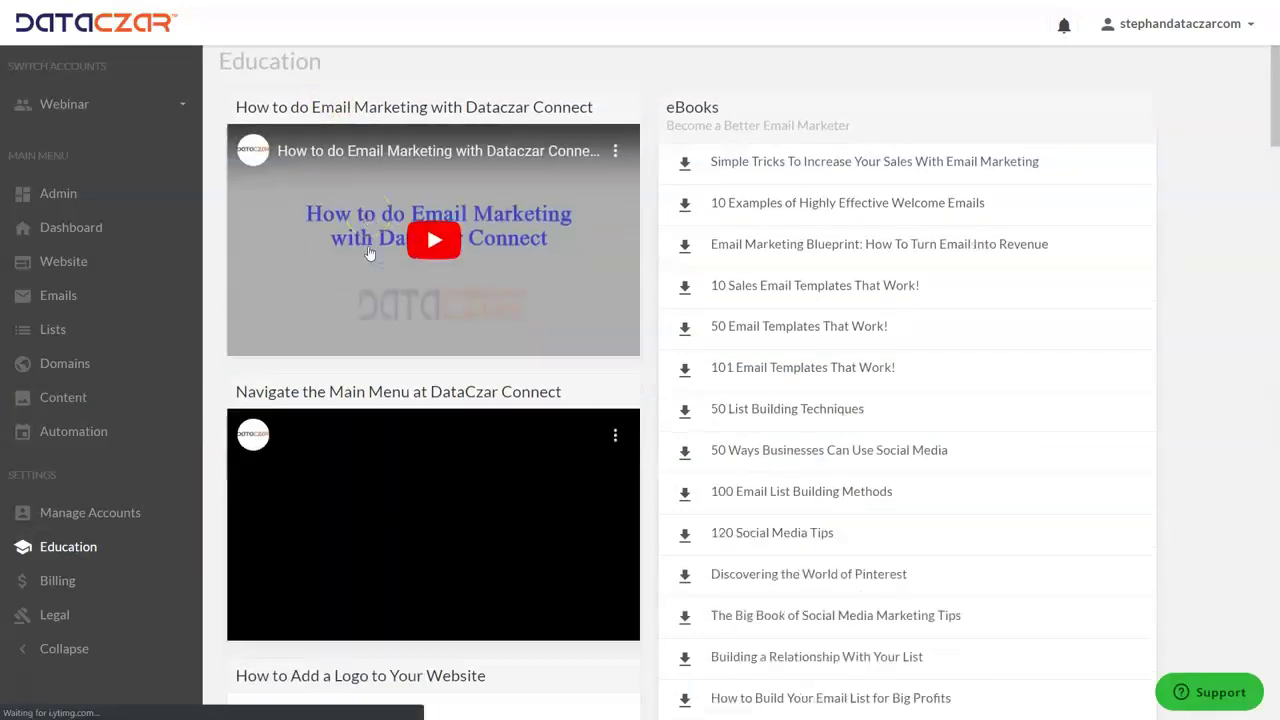
pyautogui.scroll(-1, 370, 253)
pyautogui.scroll(-4, 370, 253)
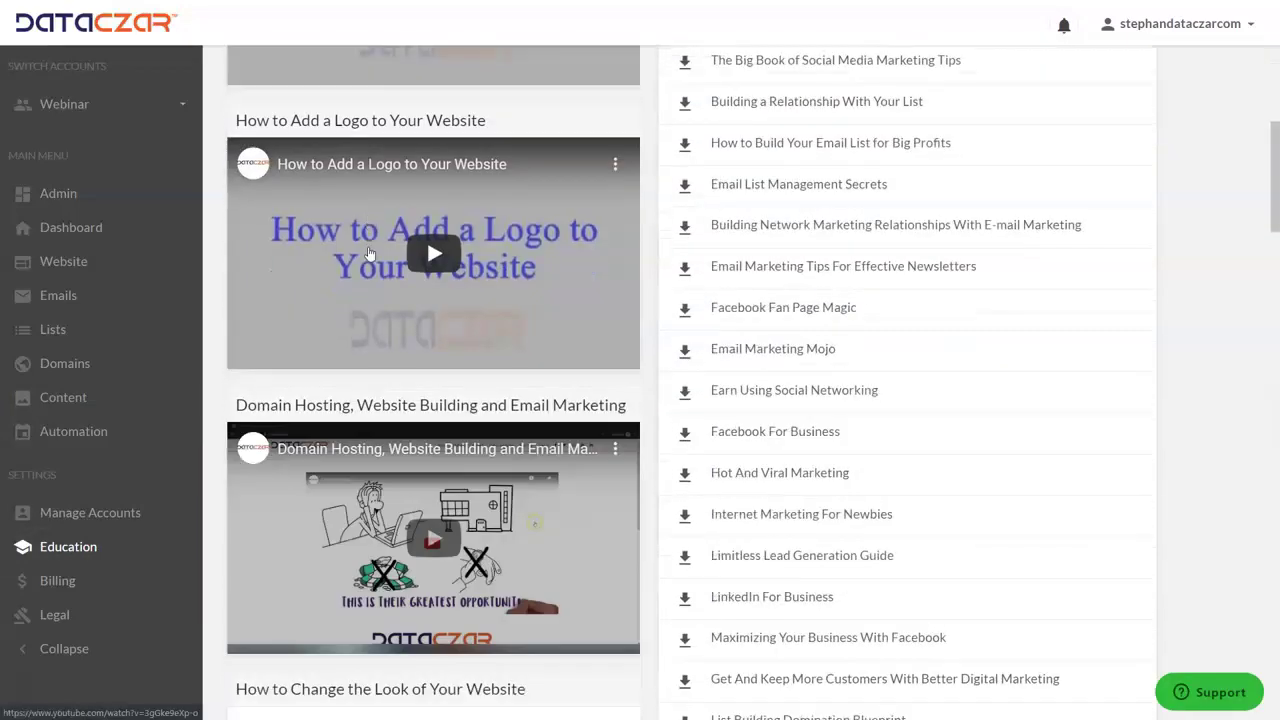
pyautogui.scroll(-5, 370, 253)
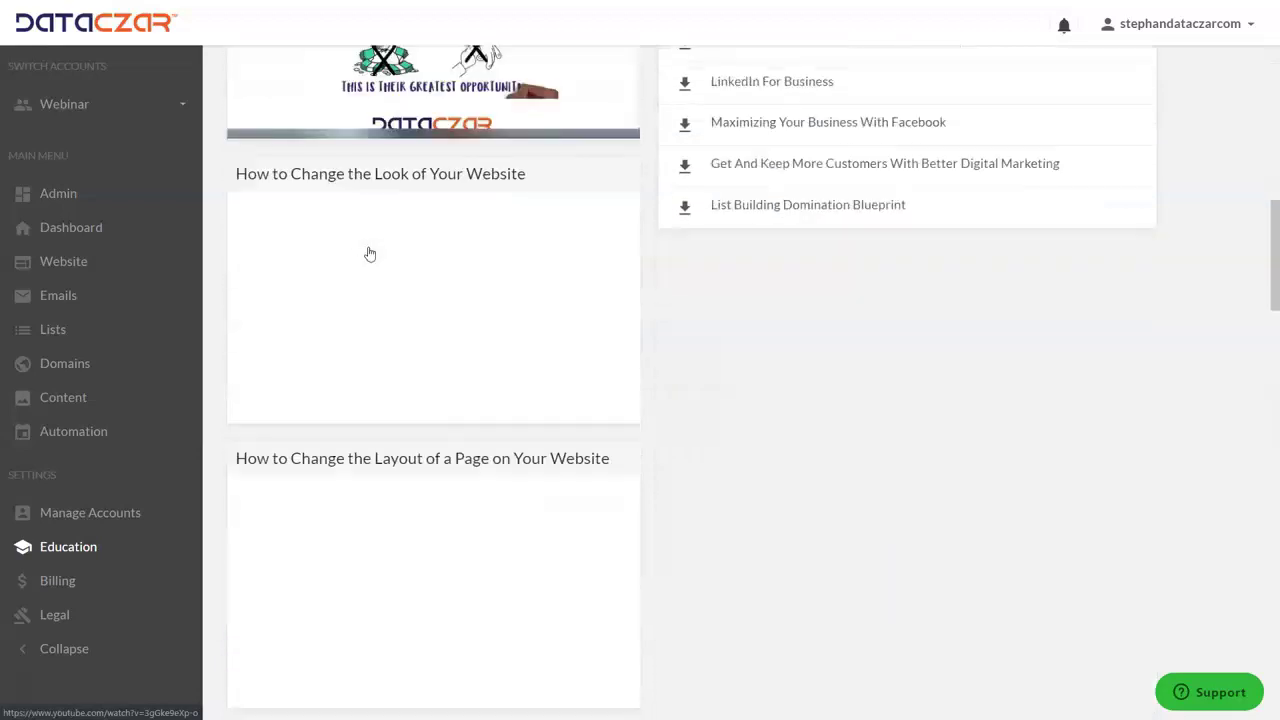
pyautogui.scroll(-4, 370, 254)
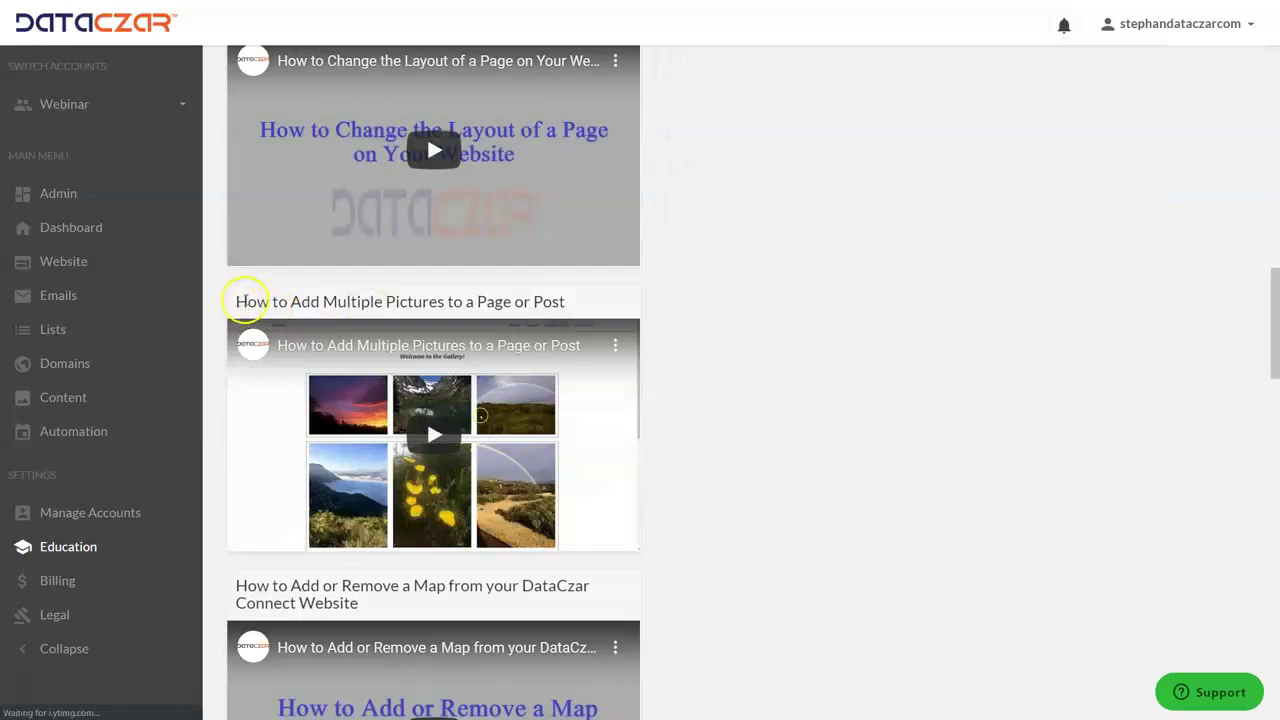
pyautogui.moveTo(262, 304); pyautogui.dragTo(634, 306)
pyautogui.click(760, 317)
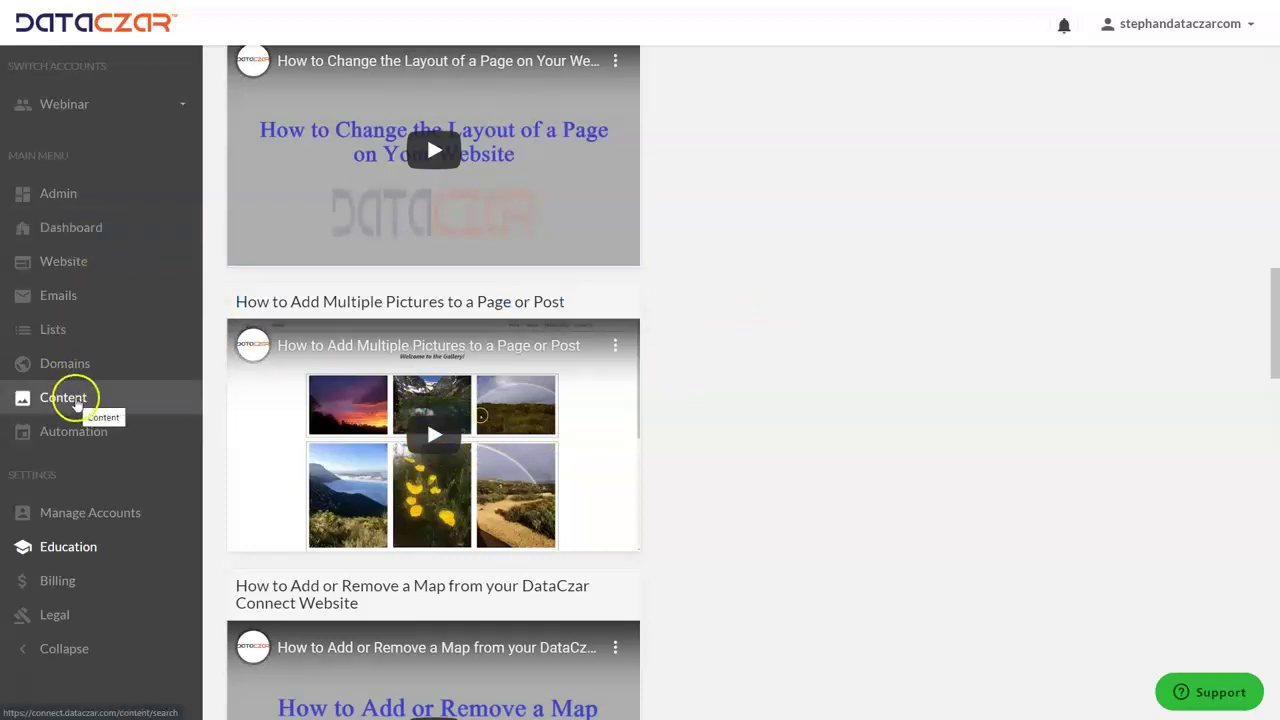
# - Return to Content, then open the Webinar account Dashboard
pyautogui.click(77, 401)
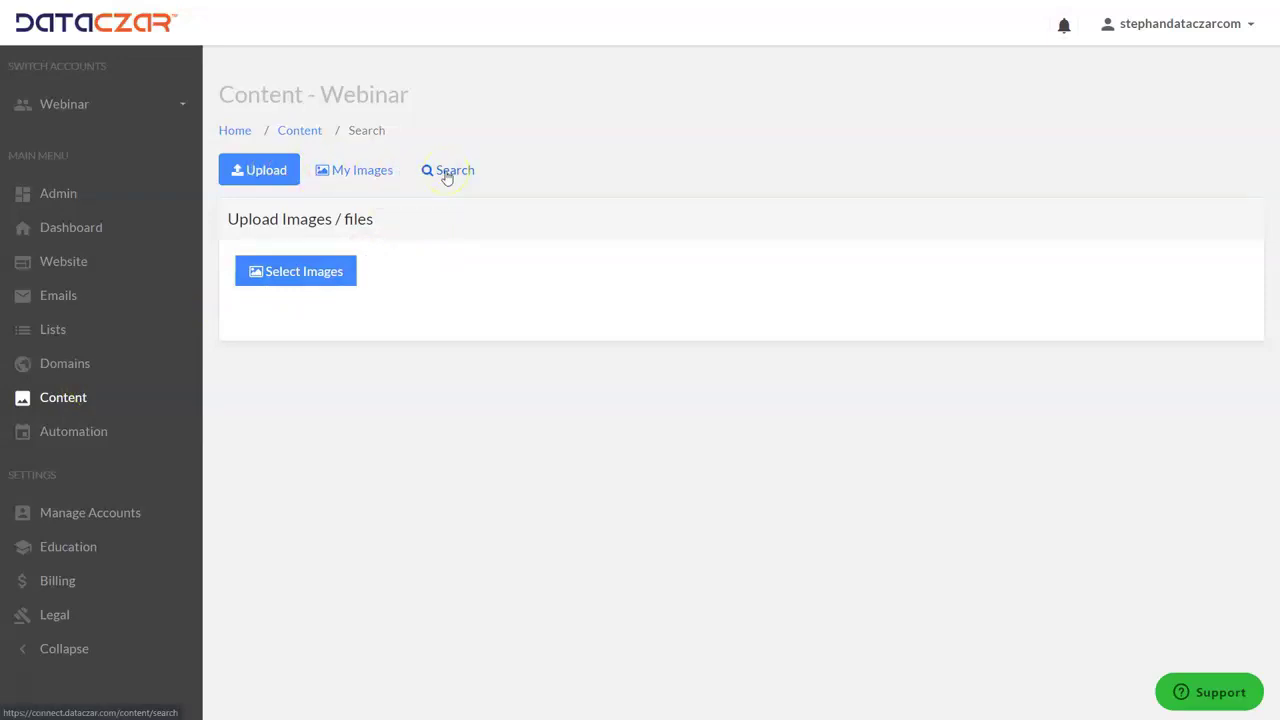
pyautogui.click(76, 237)
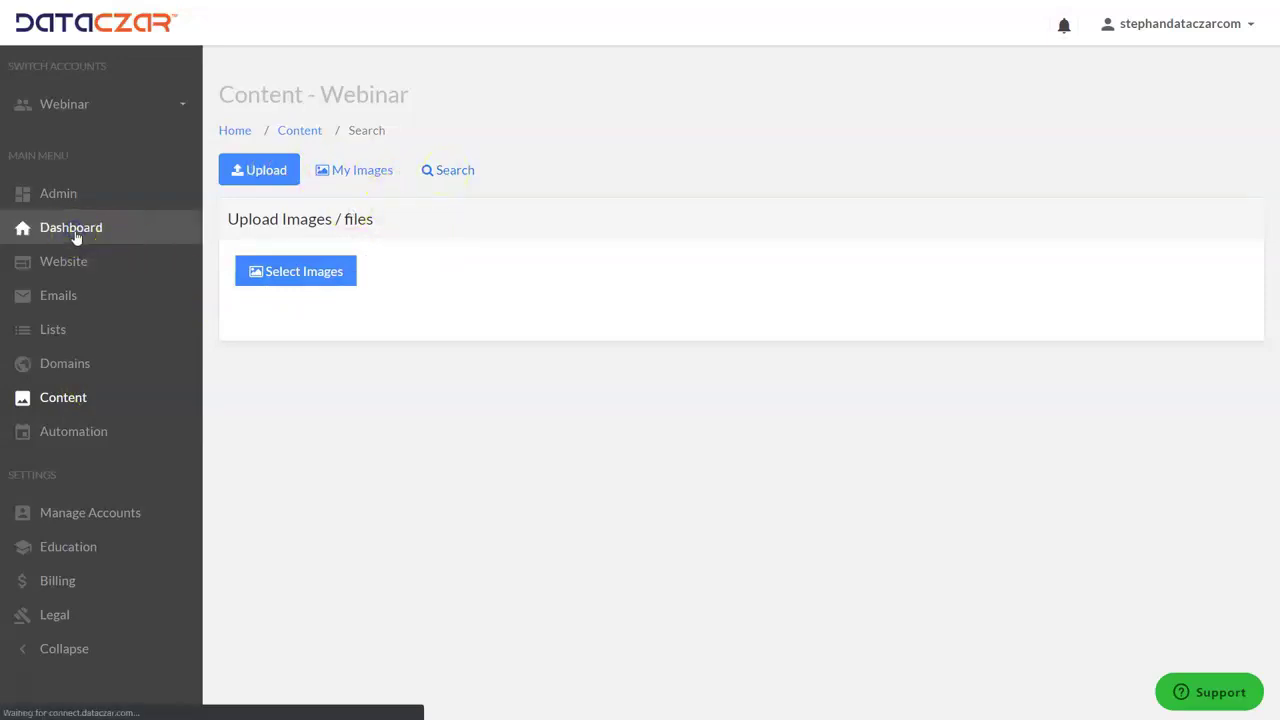